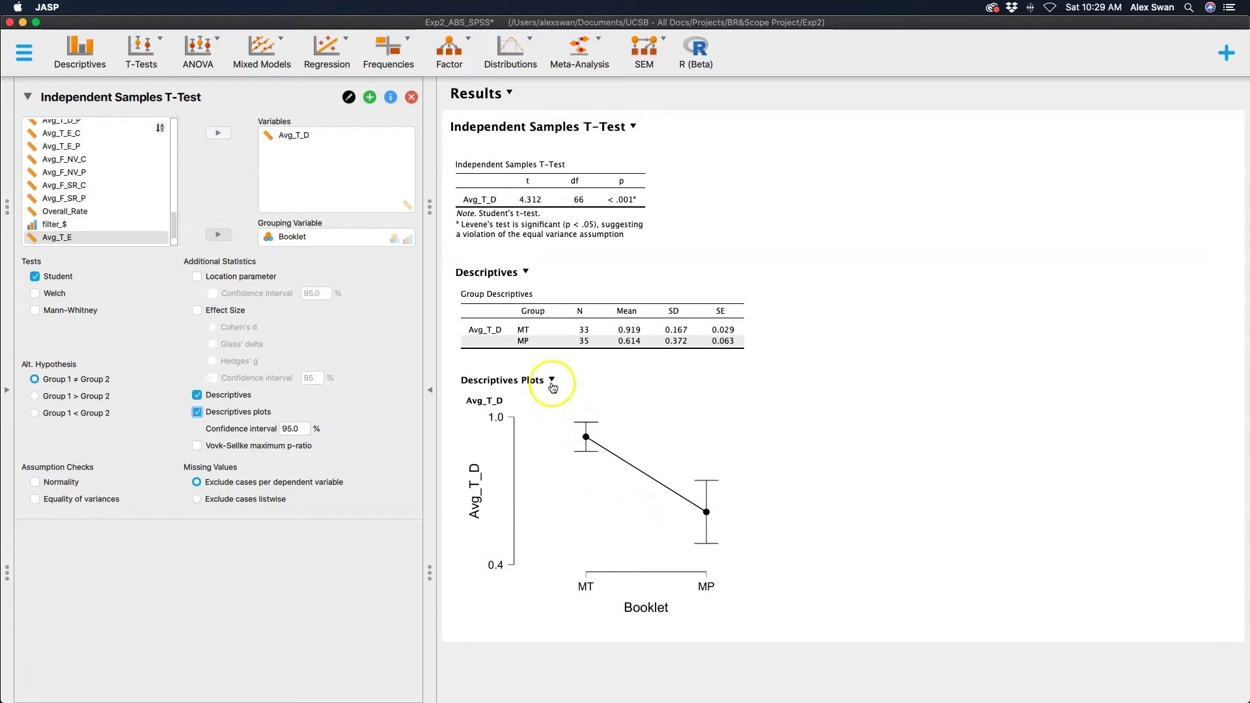
Save the Avg_T_D plot as an image in PowerPoint (*.pptx) format, named test
left_click(512, 400)
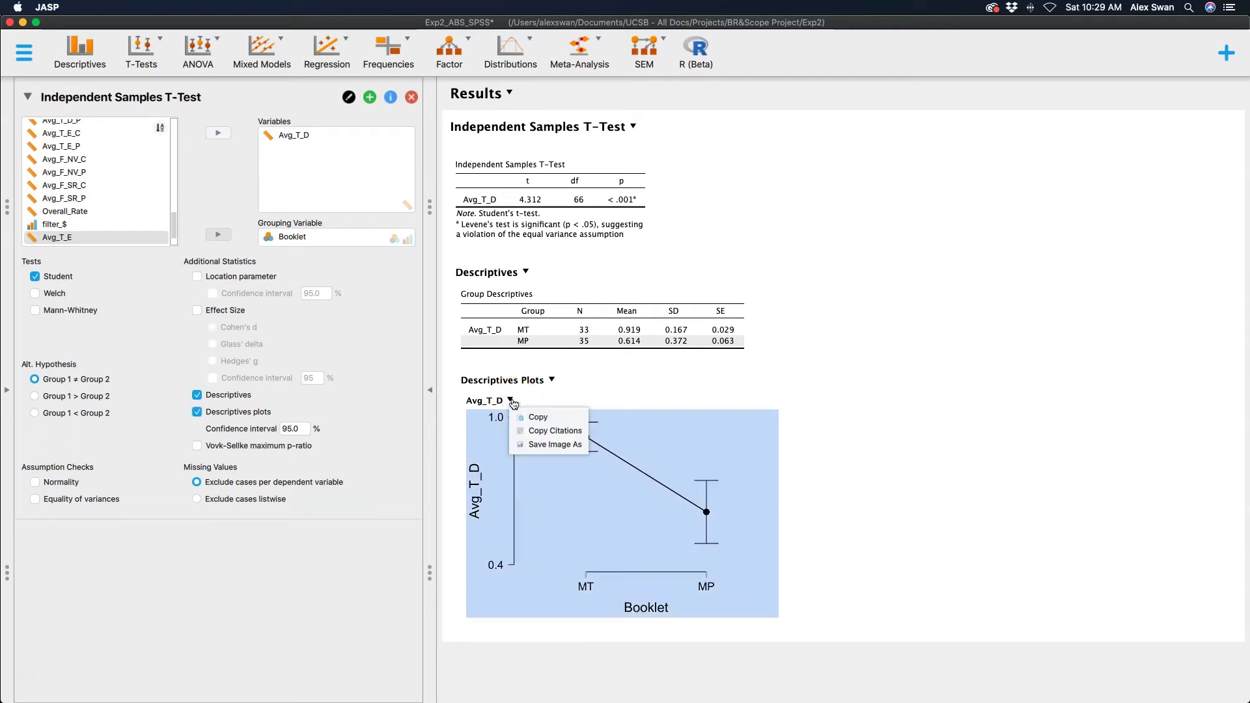
left_click(548, 448)
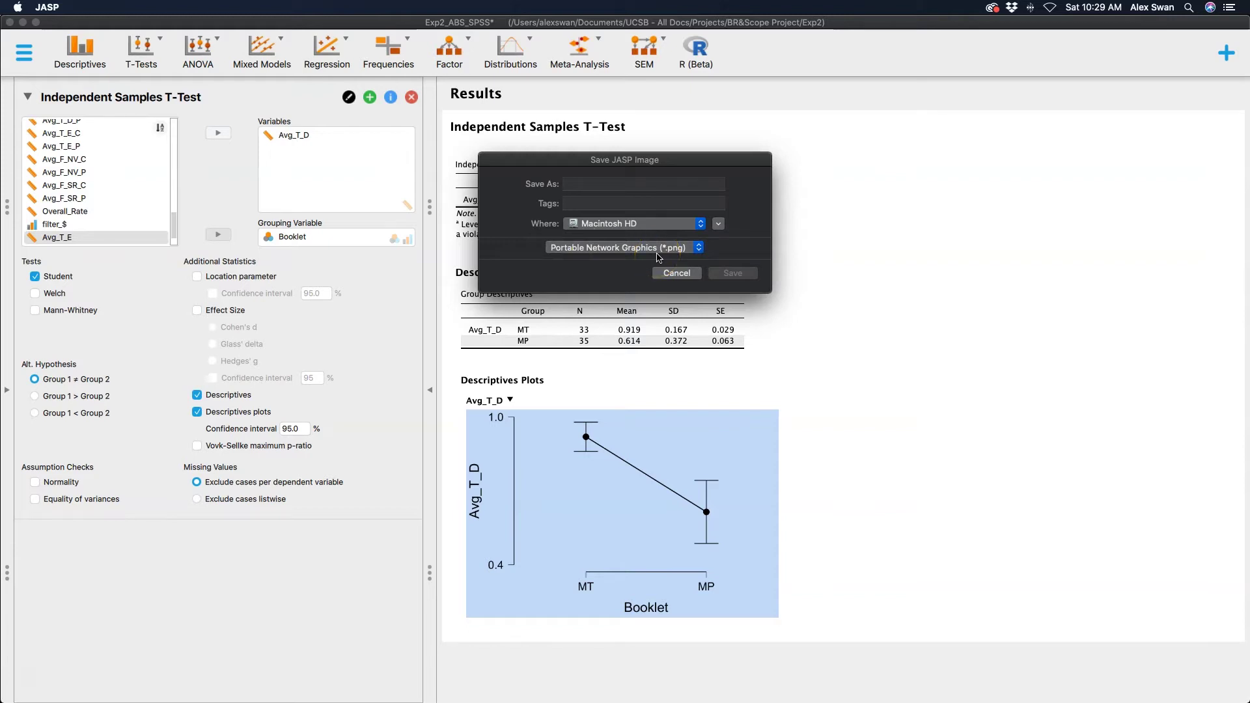
left_click(691, 254)
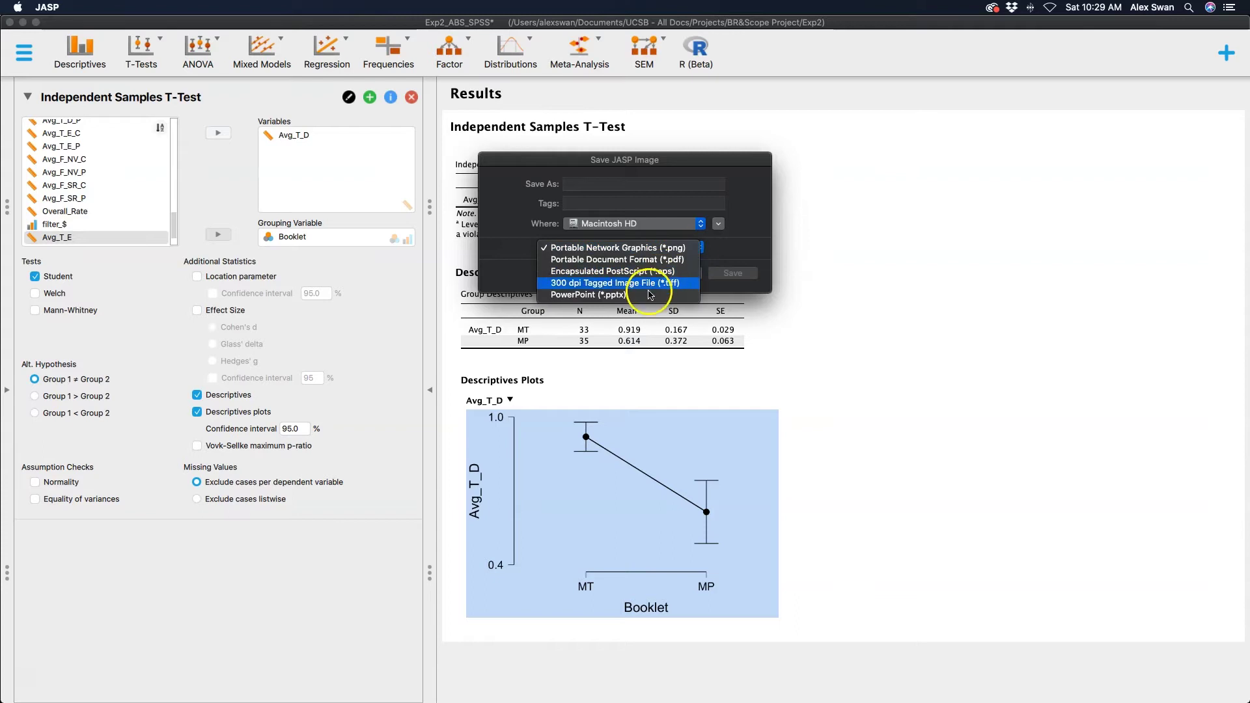
left_click(649, 296)
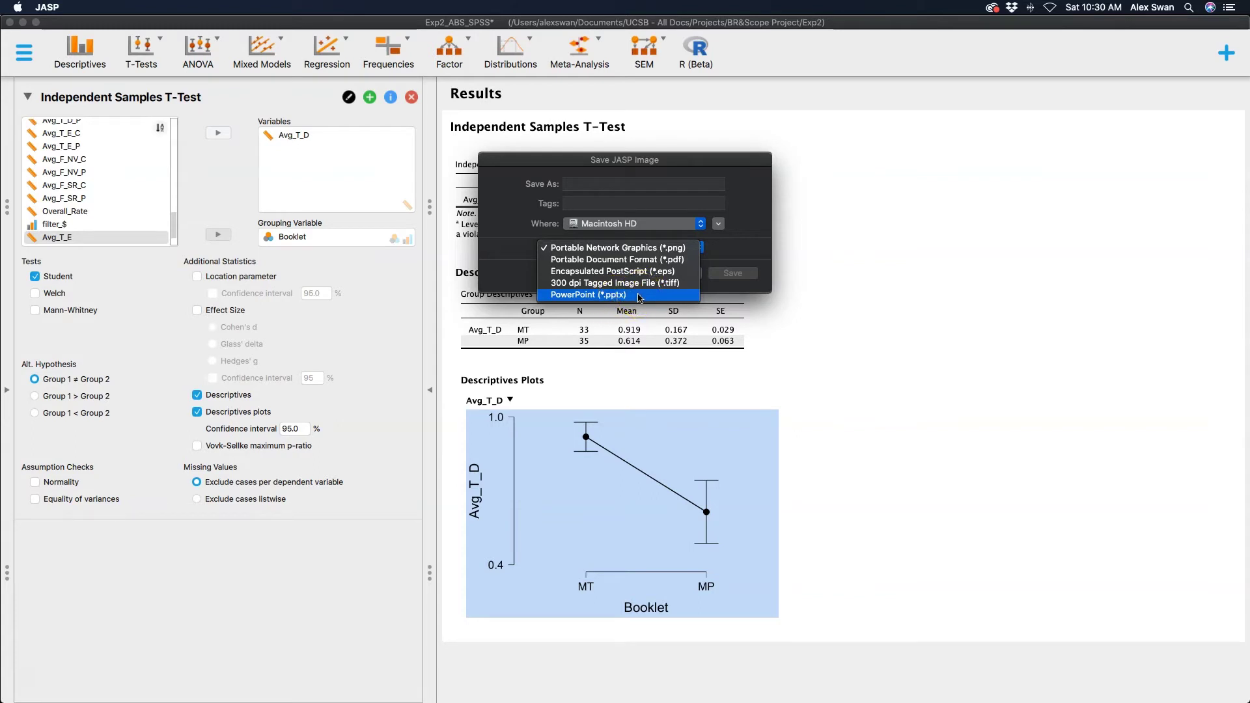
left_click(640, 296)
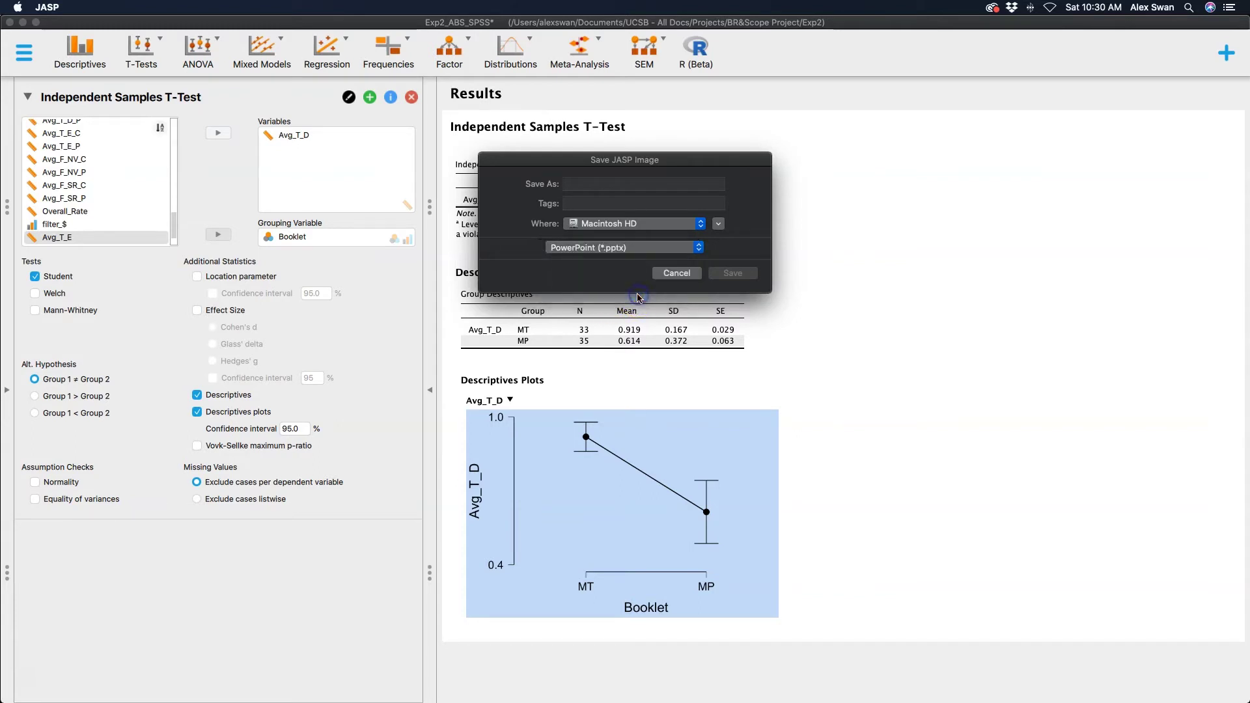
left_click(582, 185)
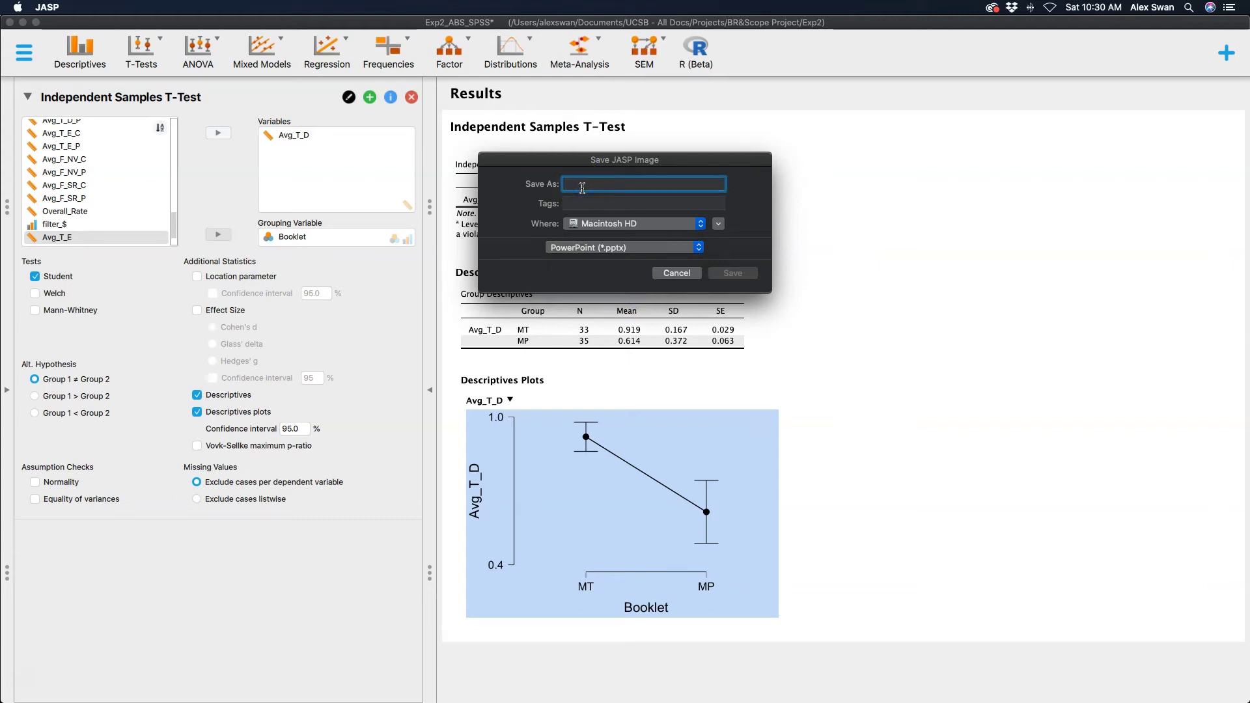
type("test")
Confirm saving test.pptx, then open test.pptx from the Desktop in PowerPoint
left_click(732, 273)
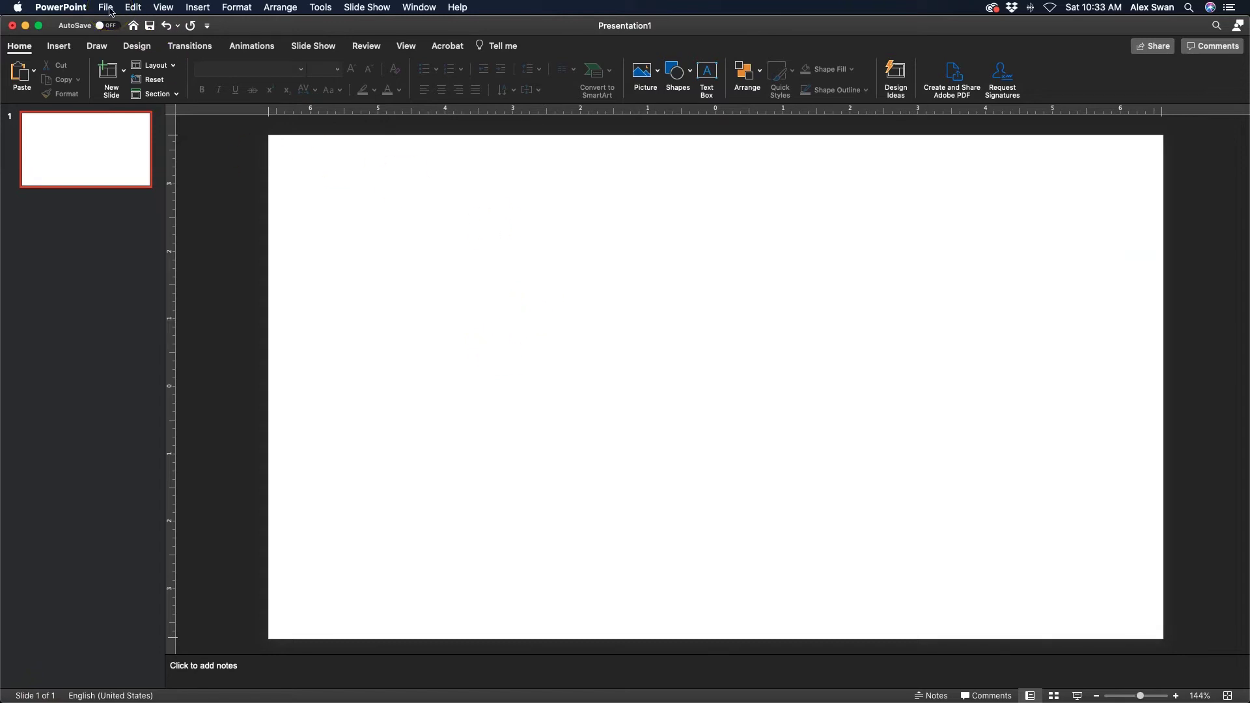
left_click(107, 8)
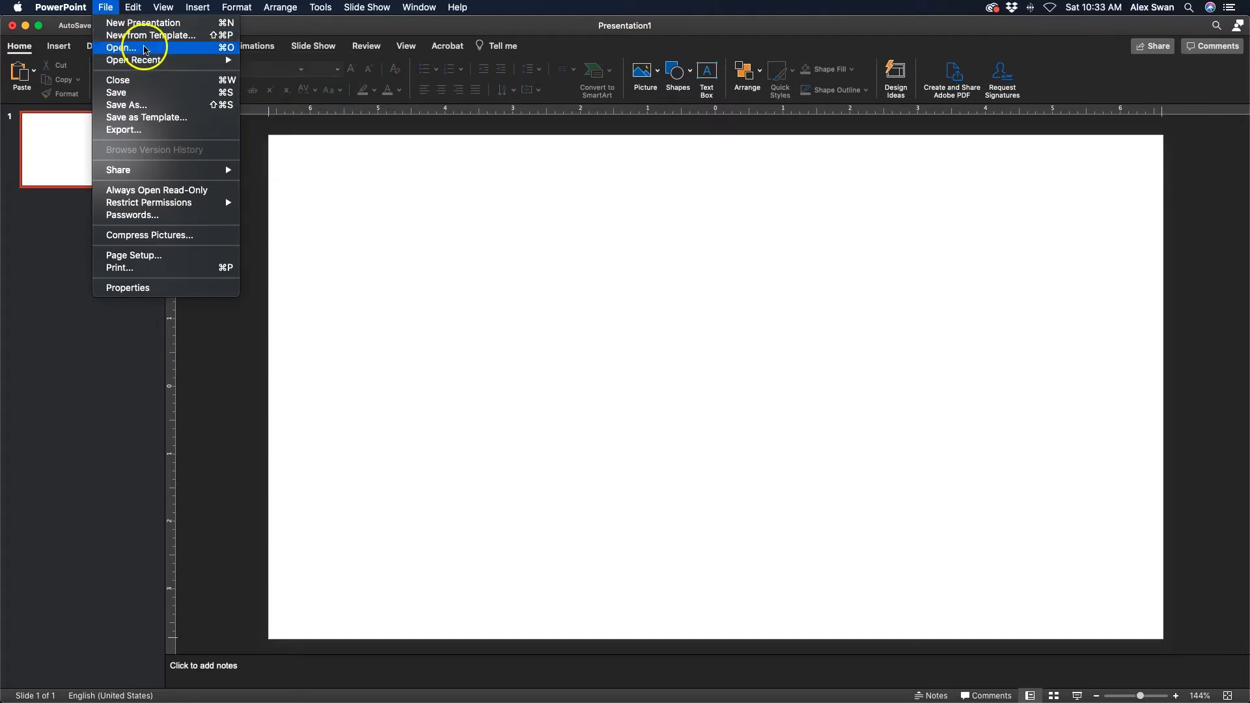
left_click(146, 51)
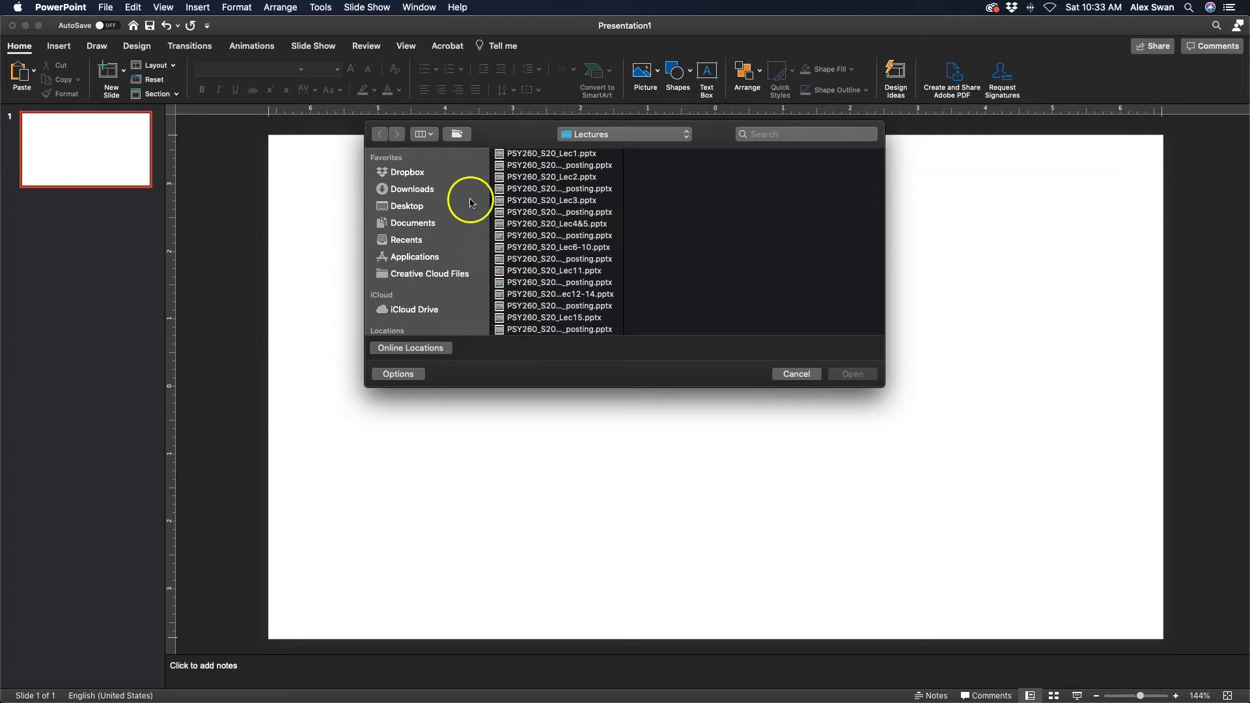
left_click(417, 206)
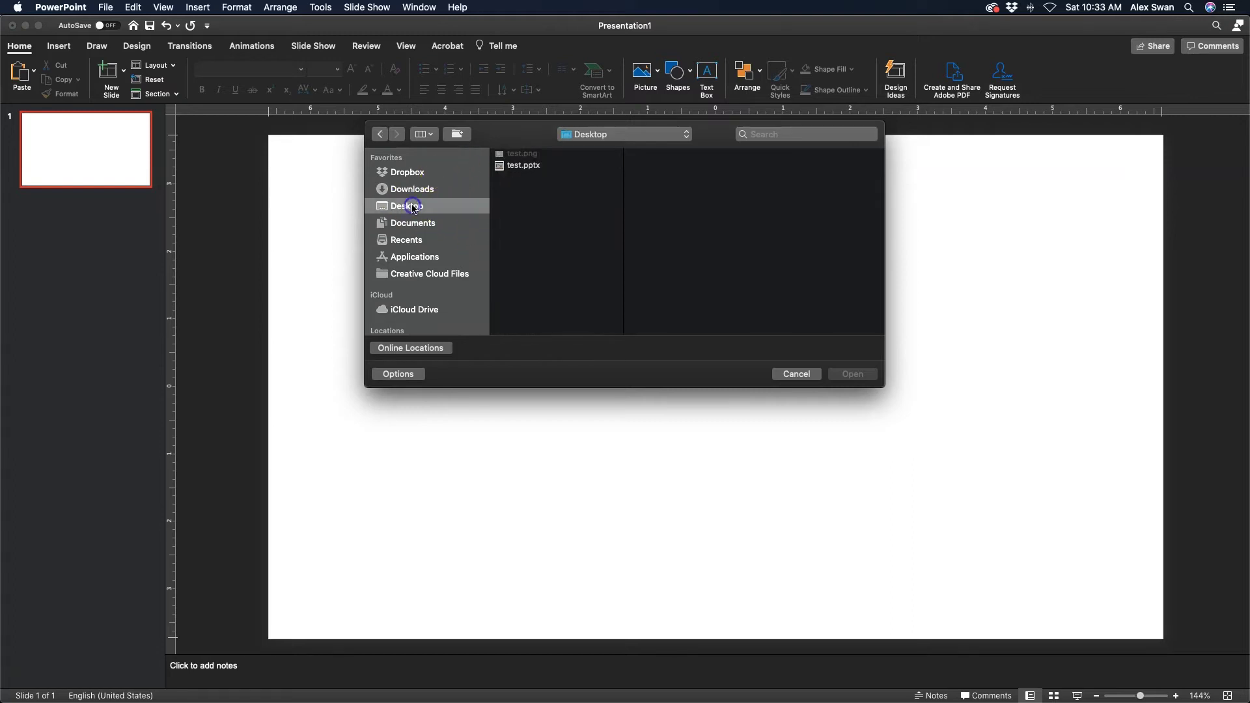
left_click(525, 167)
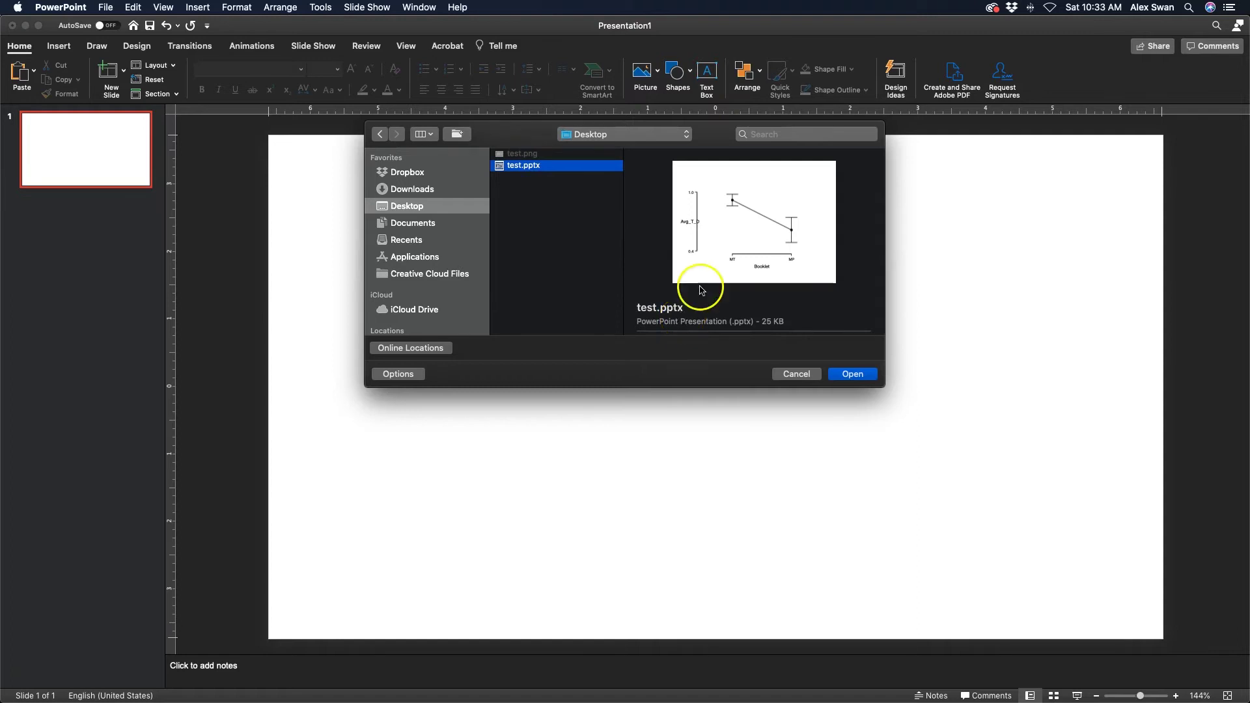
left_click(853, 374)
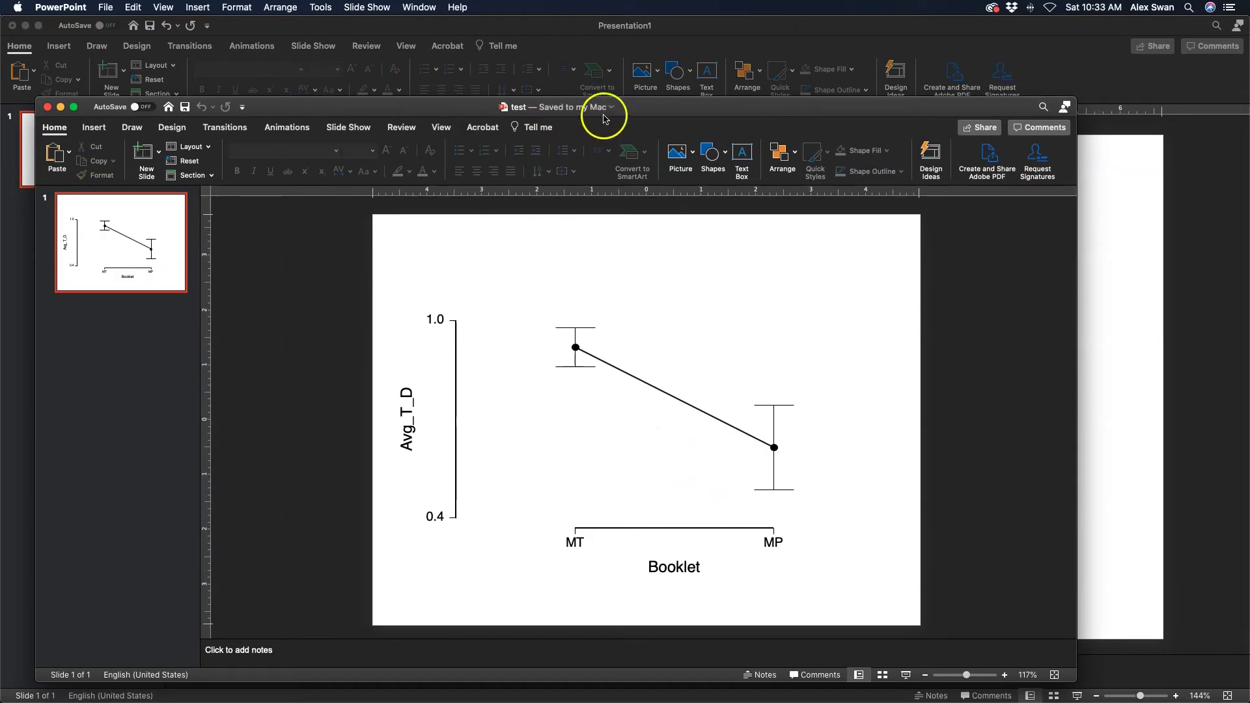
Move the test presentation window to the top-left, enlarge it, and select the chart picture
left_click(602, 107)
left_click(746, 124)
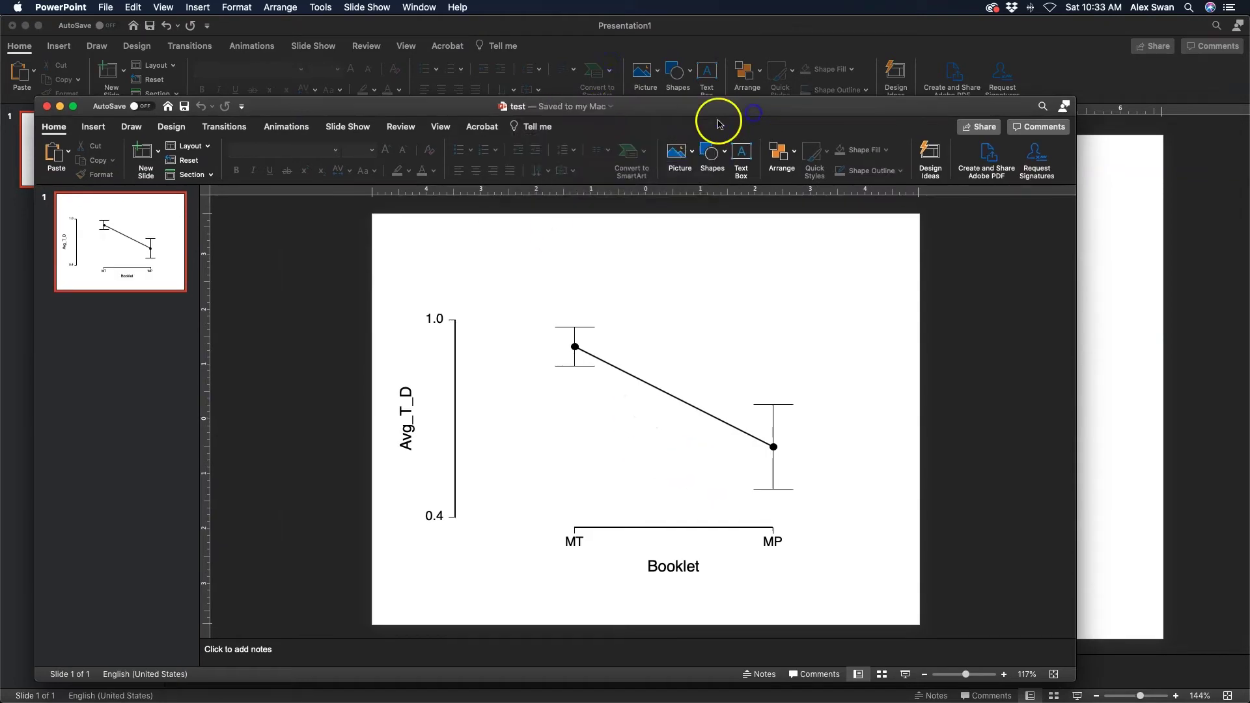
left_click_drag(717, 108, 682, 27)
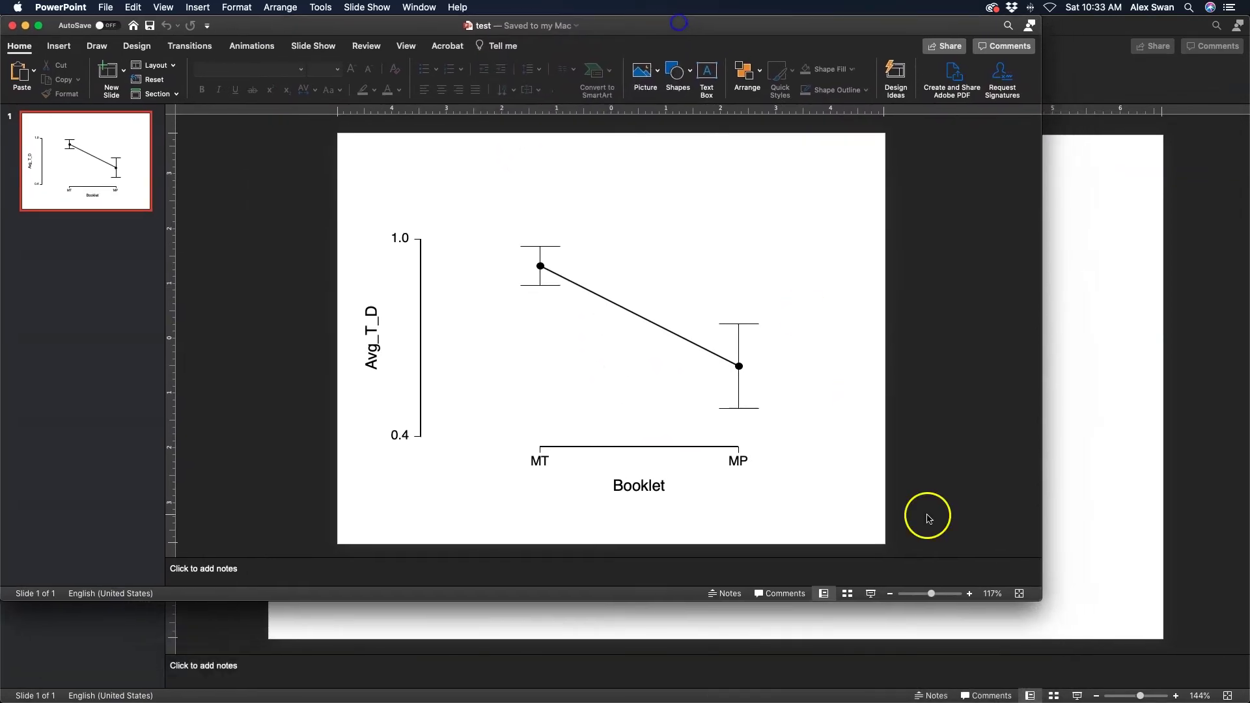
left_click_drag(1041, 598, 1174, 622)
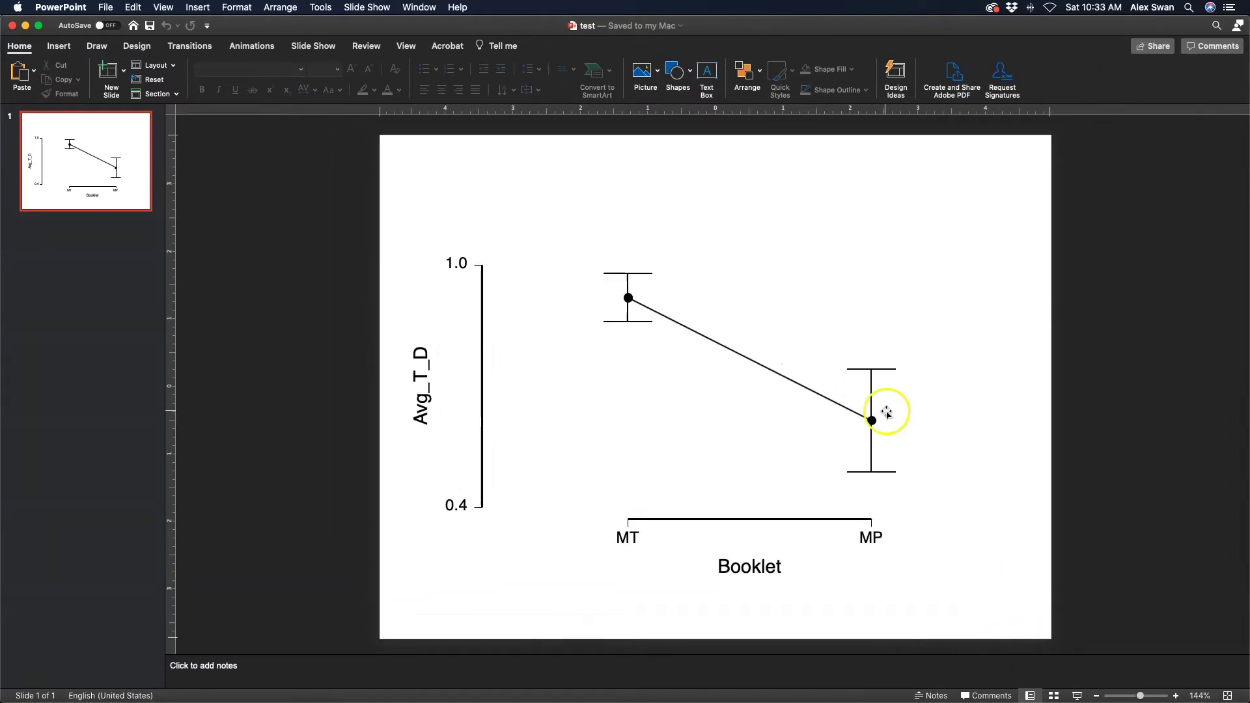
left_click(770, 436)
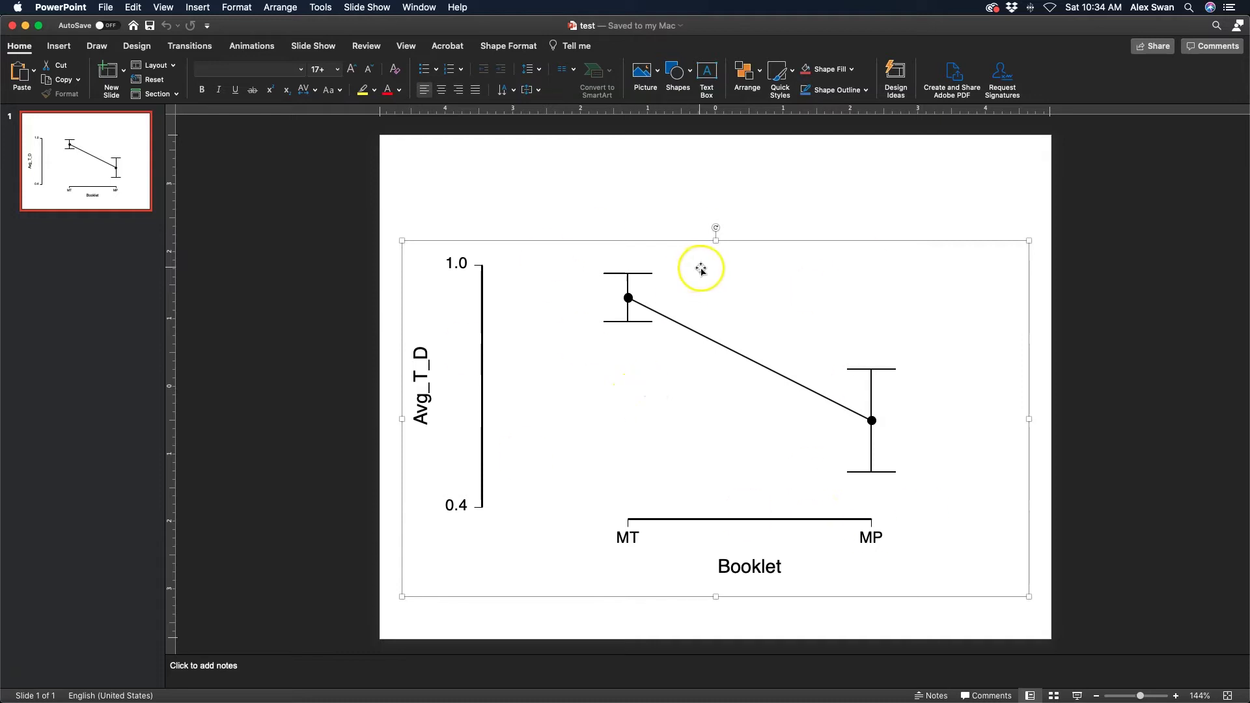
Ungroup the chart into separate shapes and insert 'dddd' into the Booklet x-axis label
left_click(753, 74)
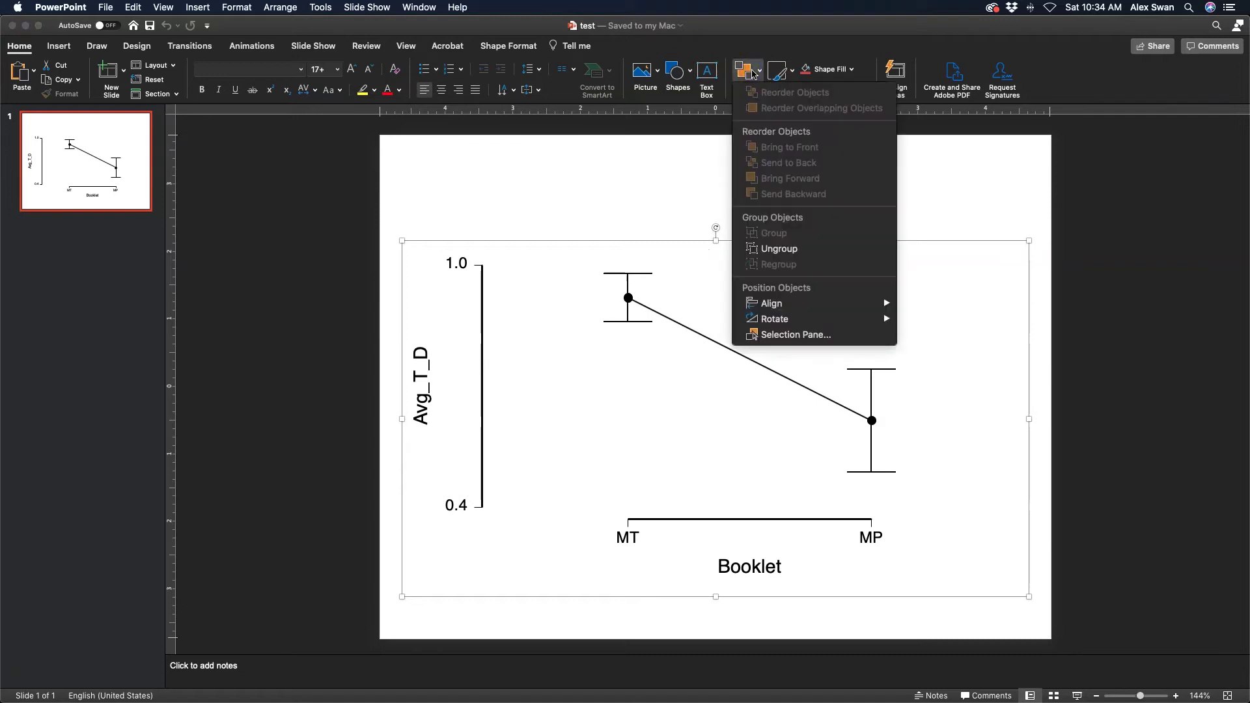
left_click(831, 248)
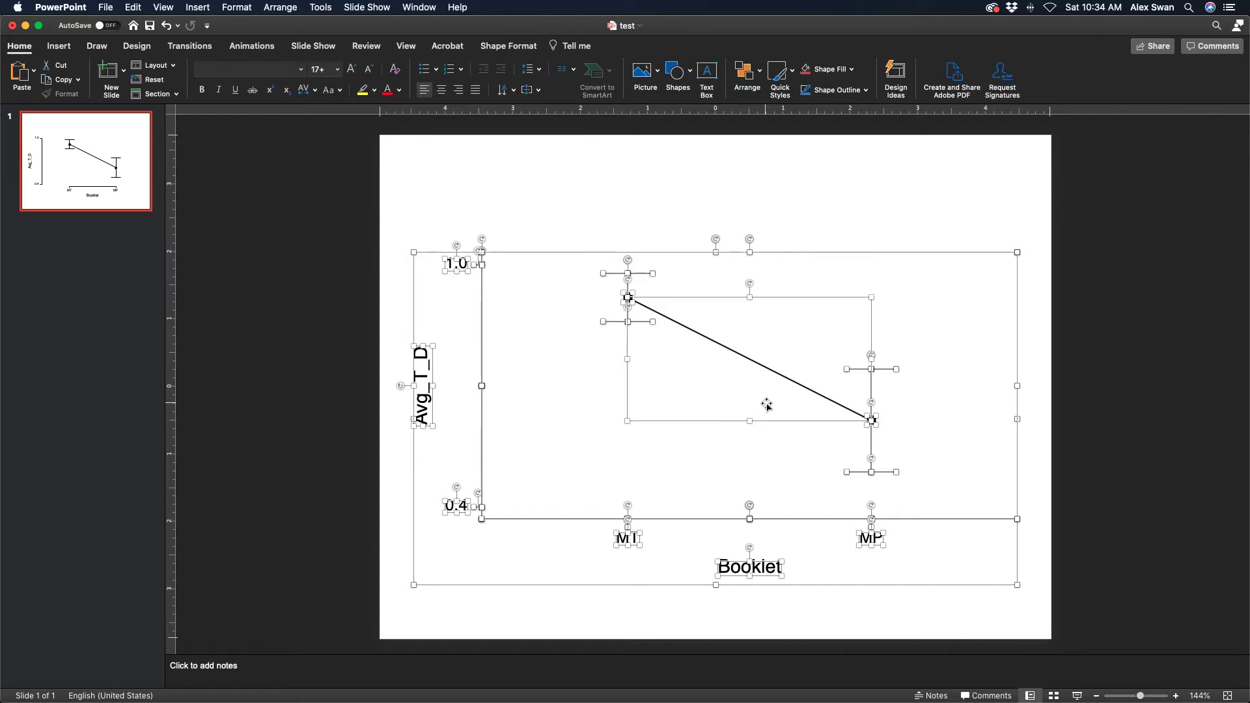
left_click(752, 567)
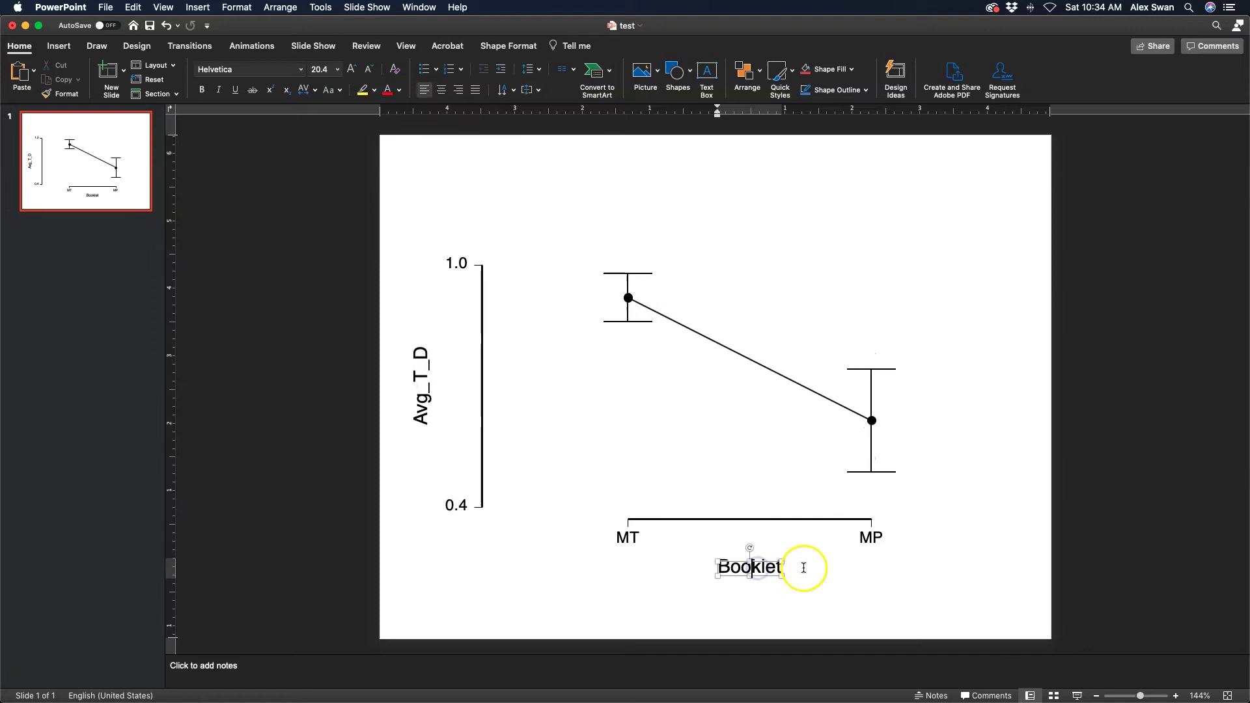
type("ddddd")
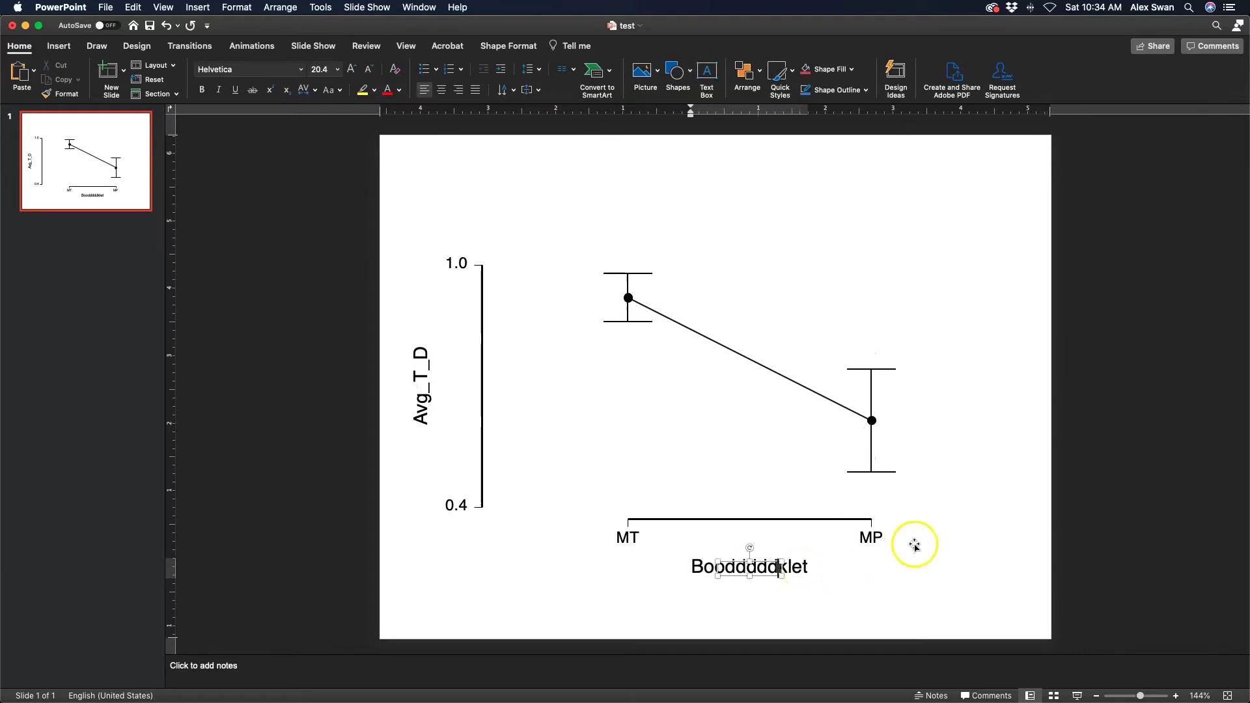
left_click(934, 545)
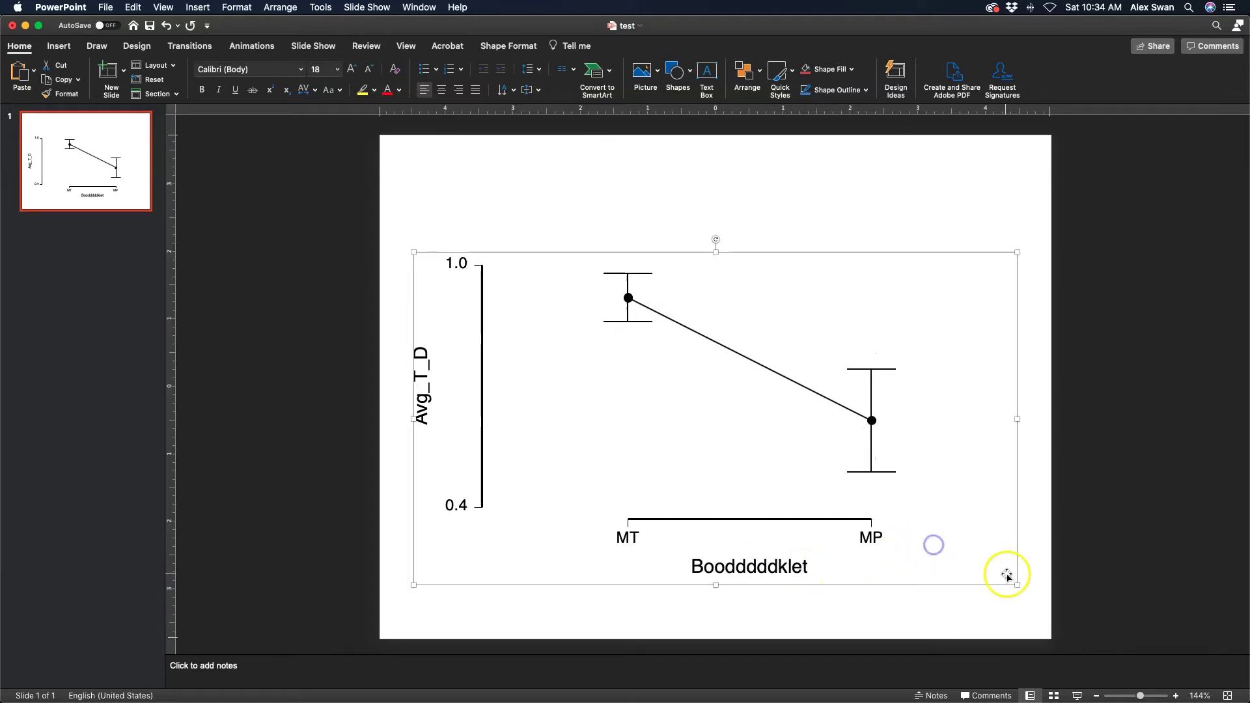
left_click(756, 567)
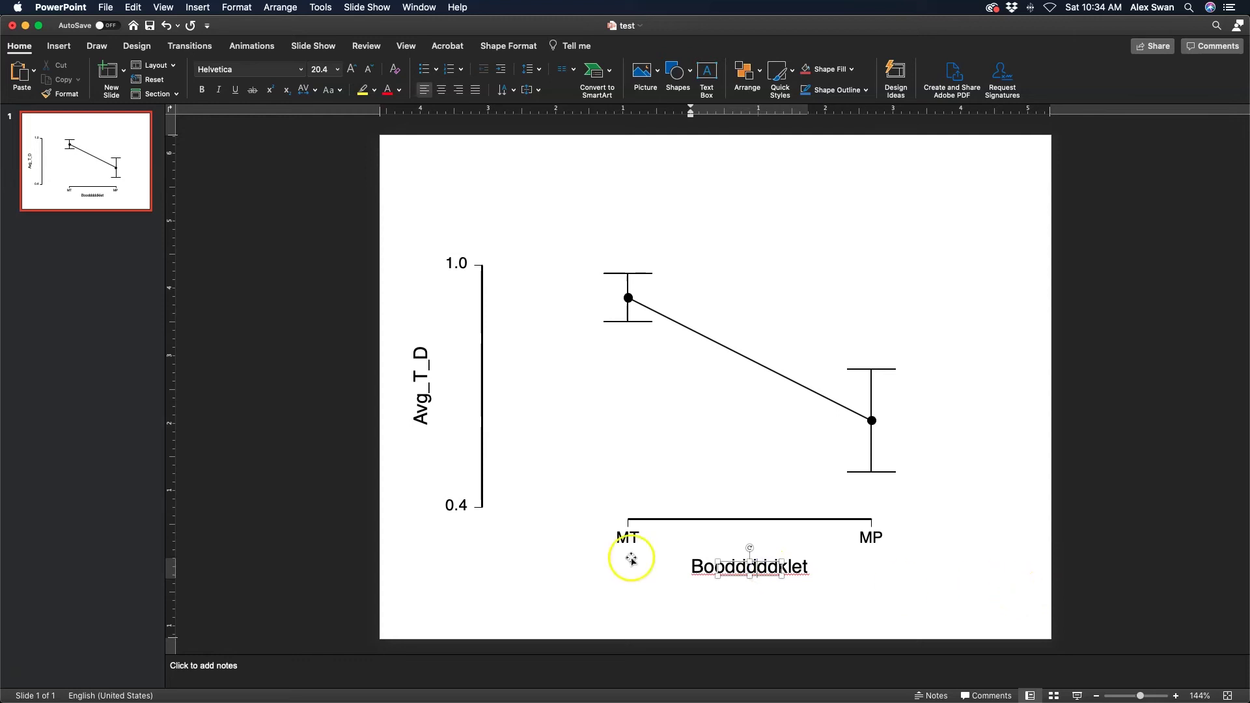
Replace the Avg_T_D y-axis label with 'Average Acceptance Rate', correcting Accetpane to Acceptance
left_click(420, 380)
left_click(422, 403)
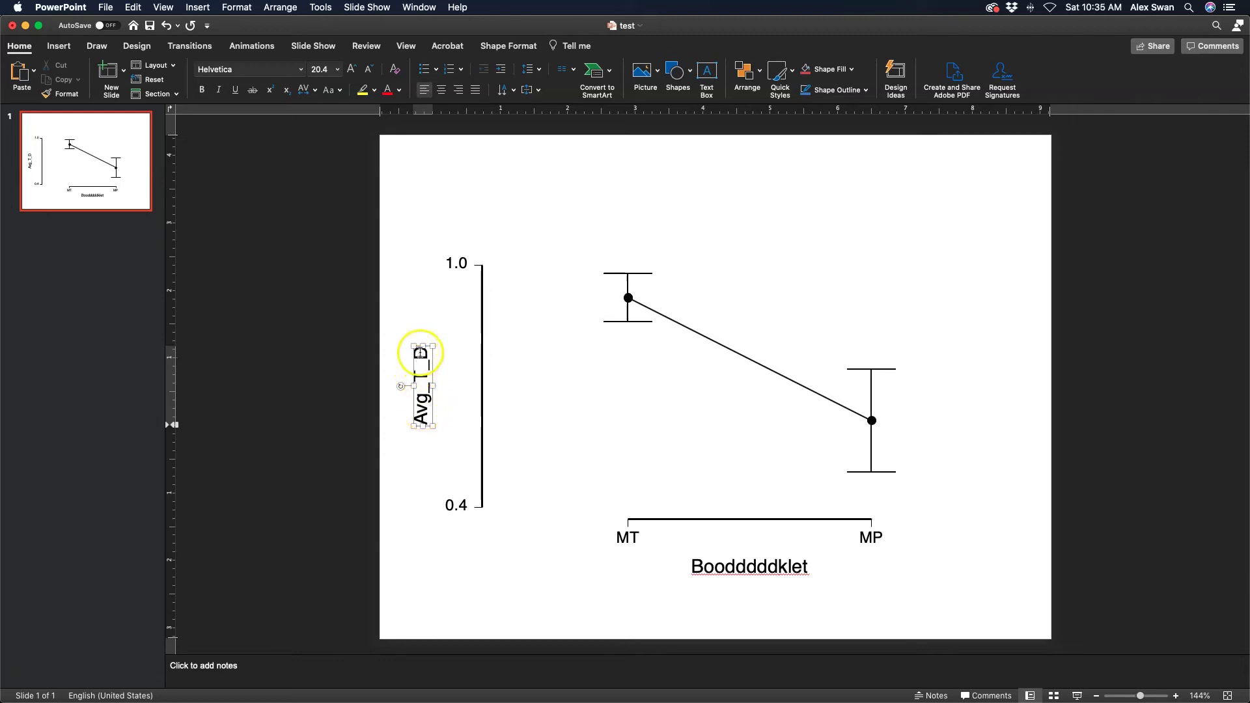
left_click_drag(421, 349, 424, 420)
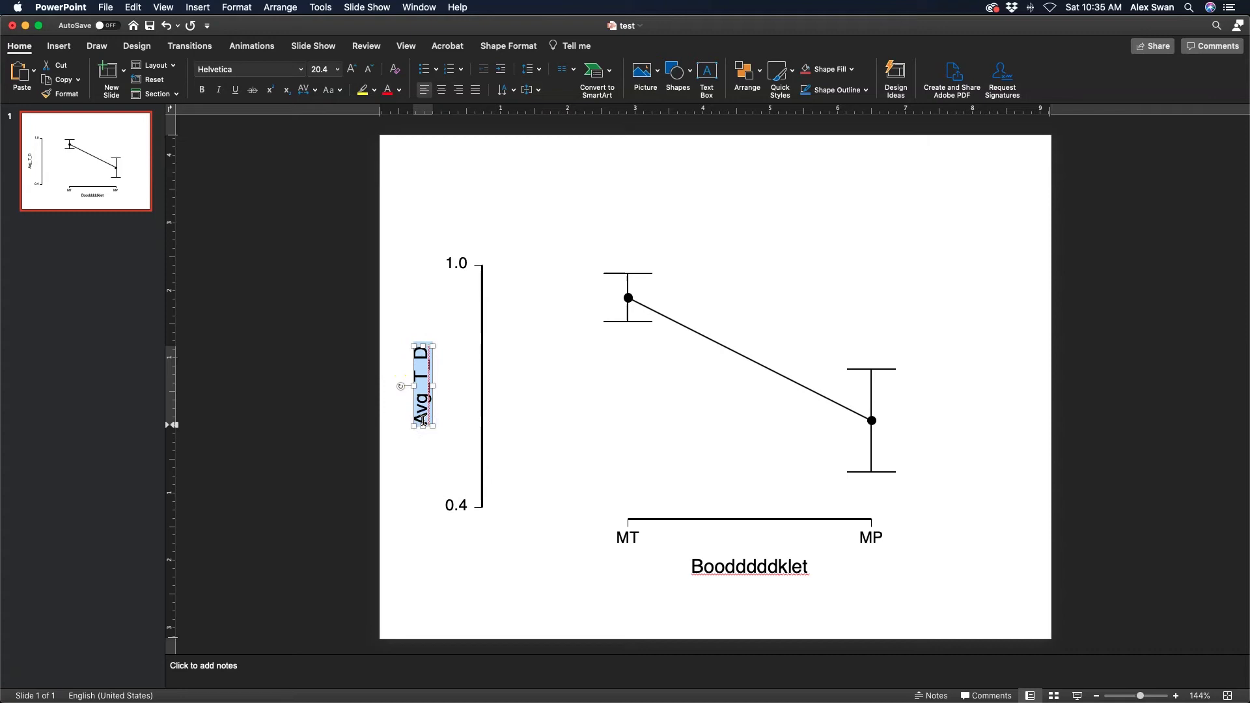
type("Averge")
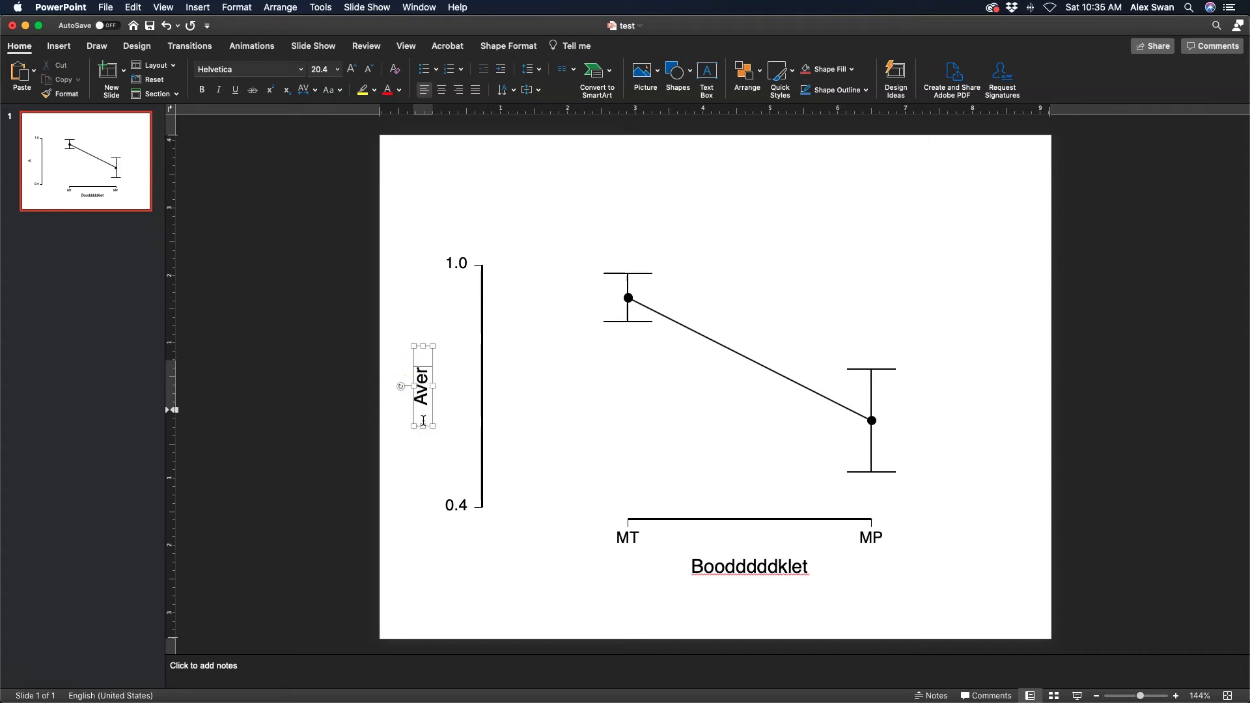
key("BackSpace")
key("BackSpace")
key("BackSpace")
type("rage A")
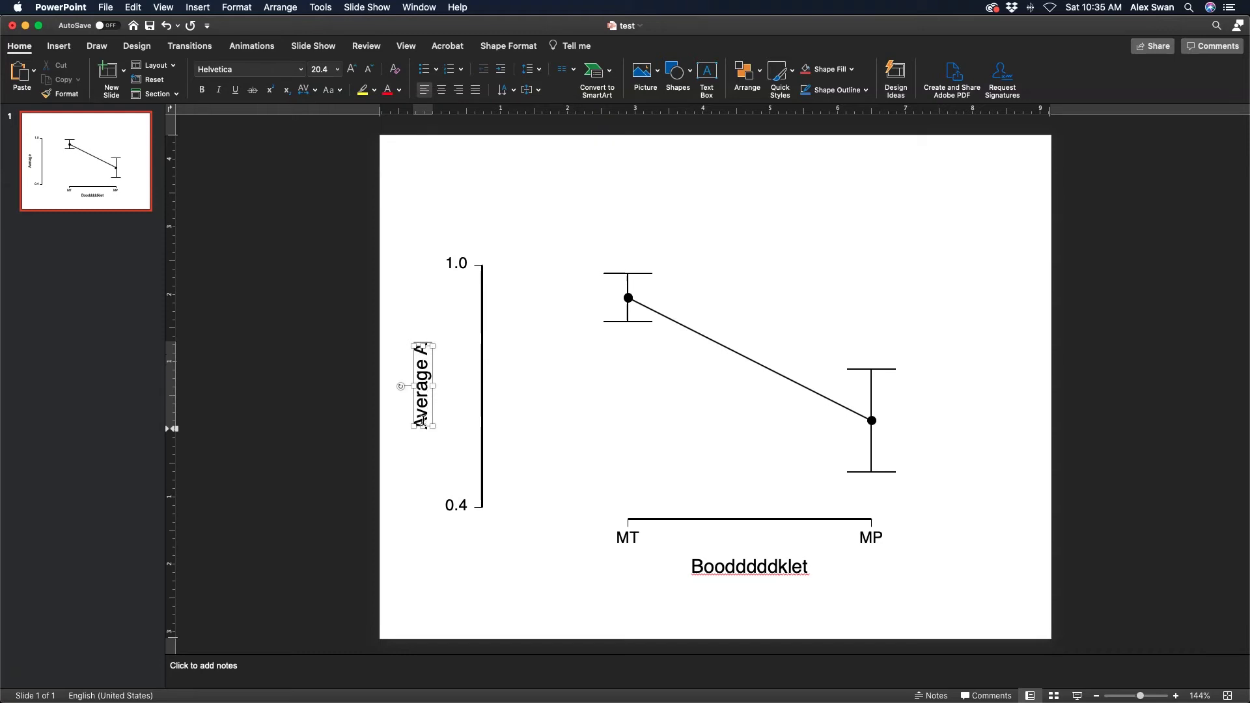
type("ccetpane")
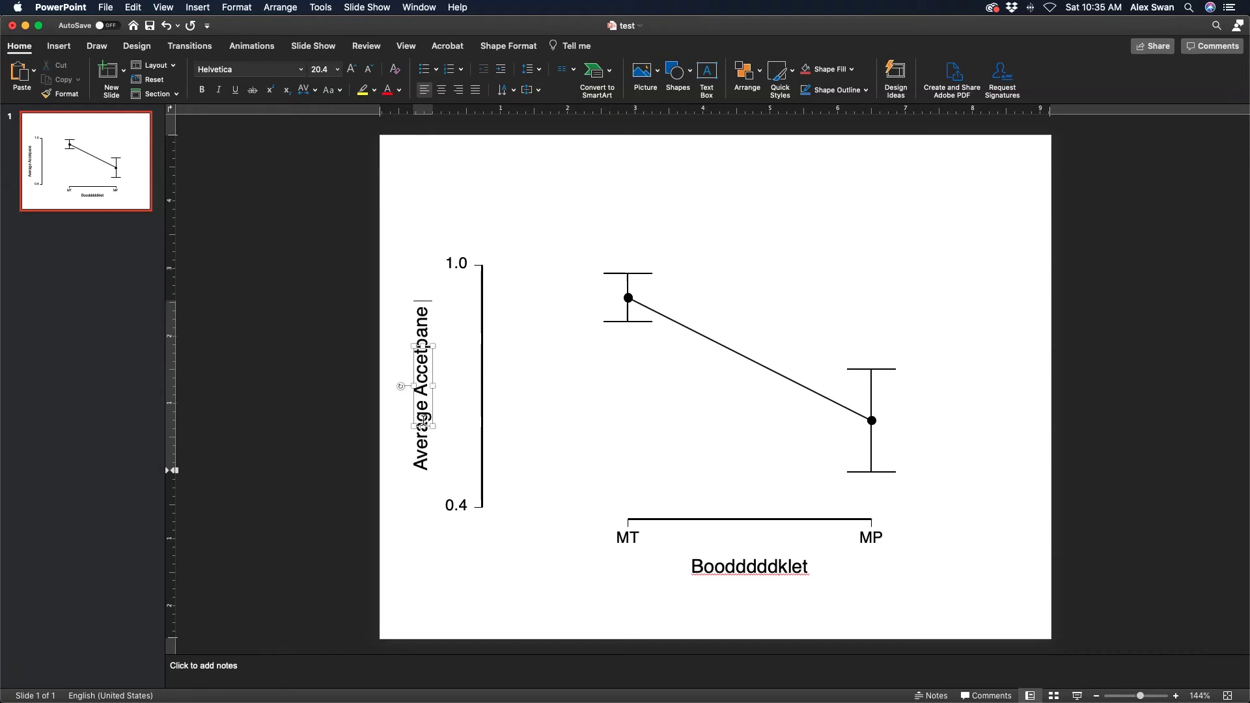
type(" Rate")
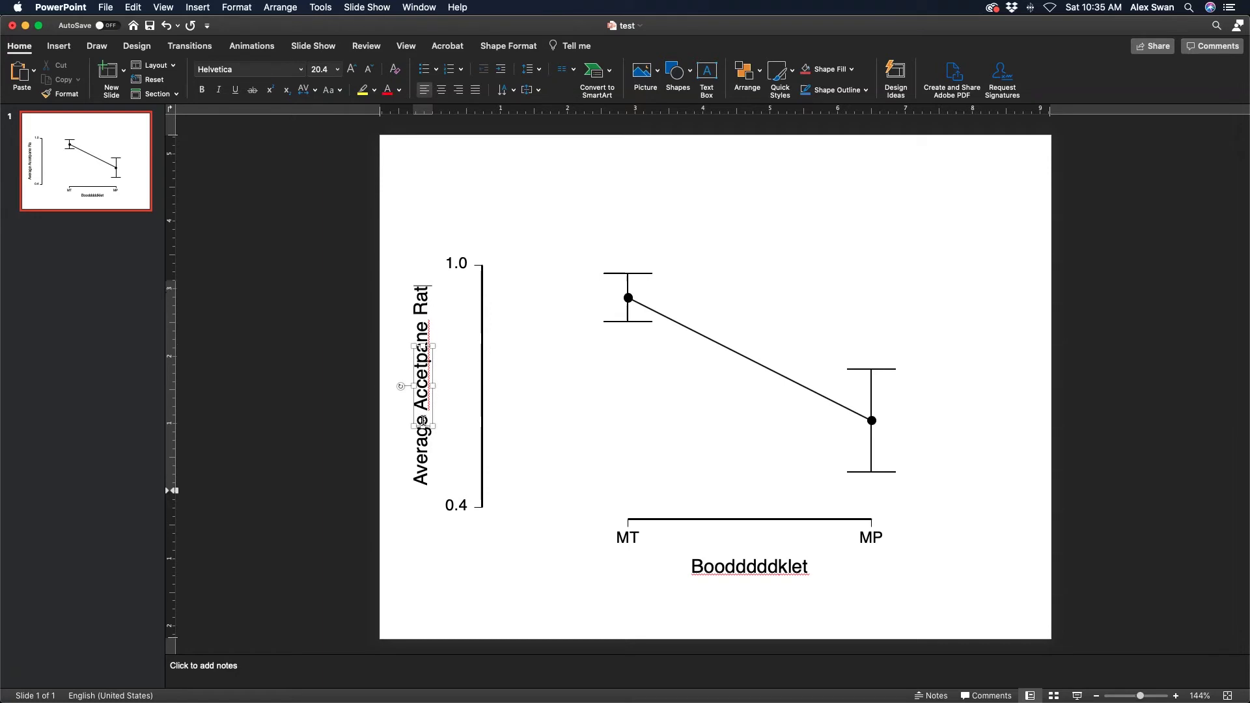
left_click(420, 366)
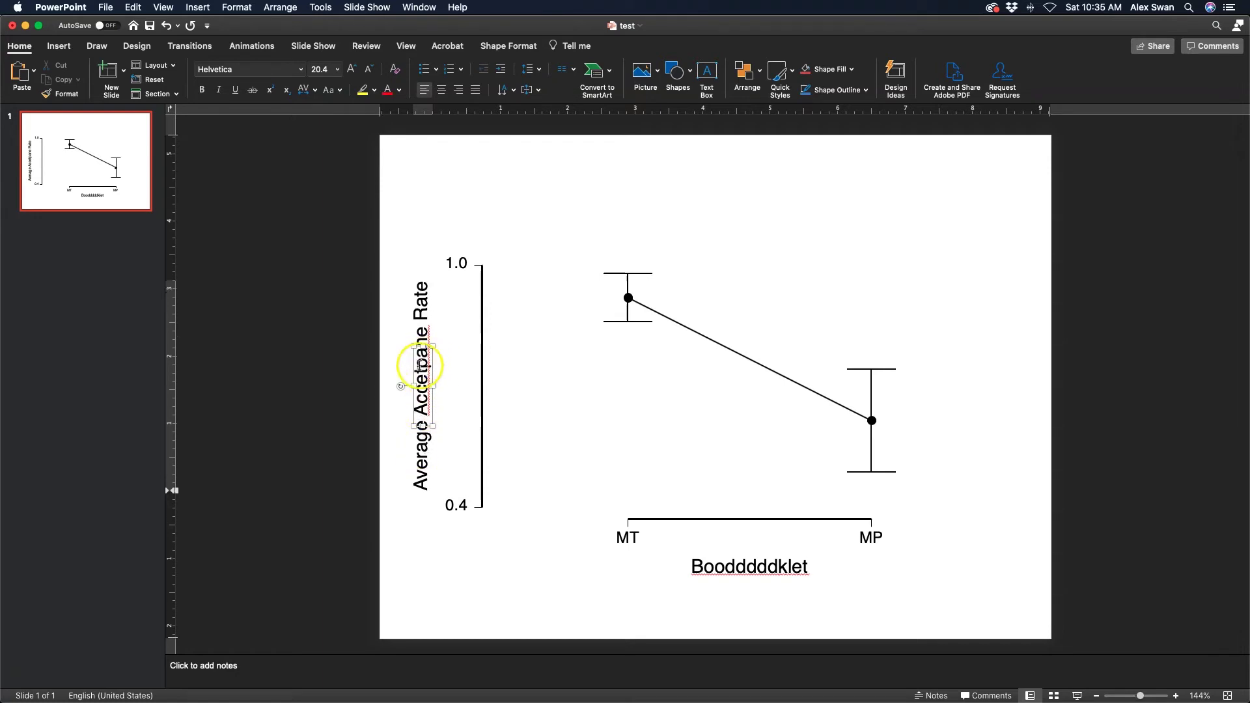
right_click(421, 369)
left_click(453, 373)
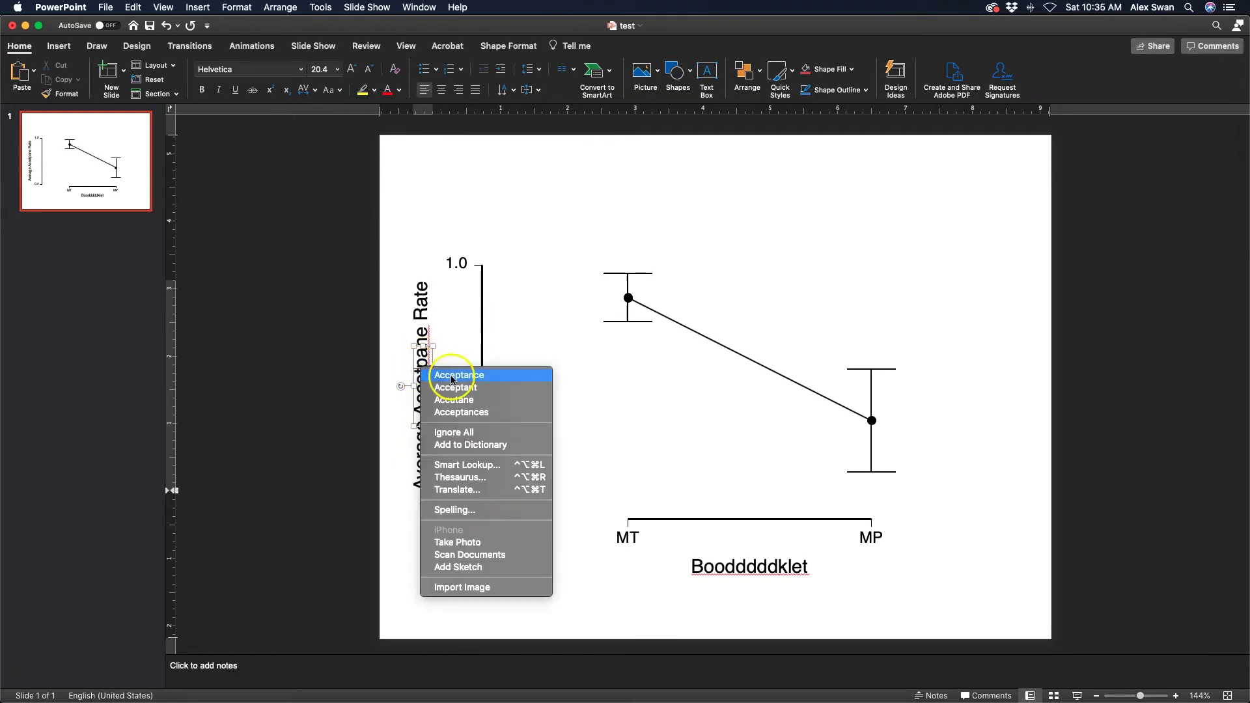
left_click(655, 470)
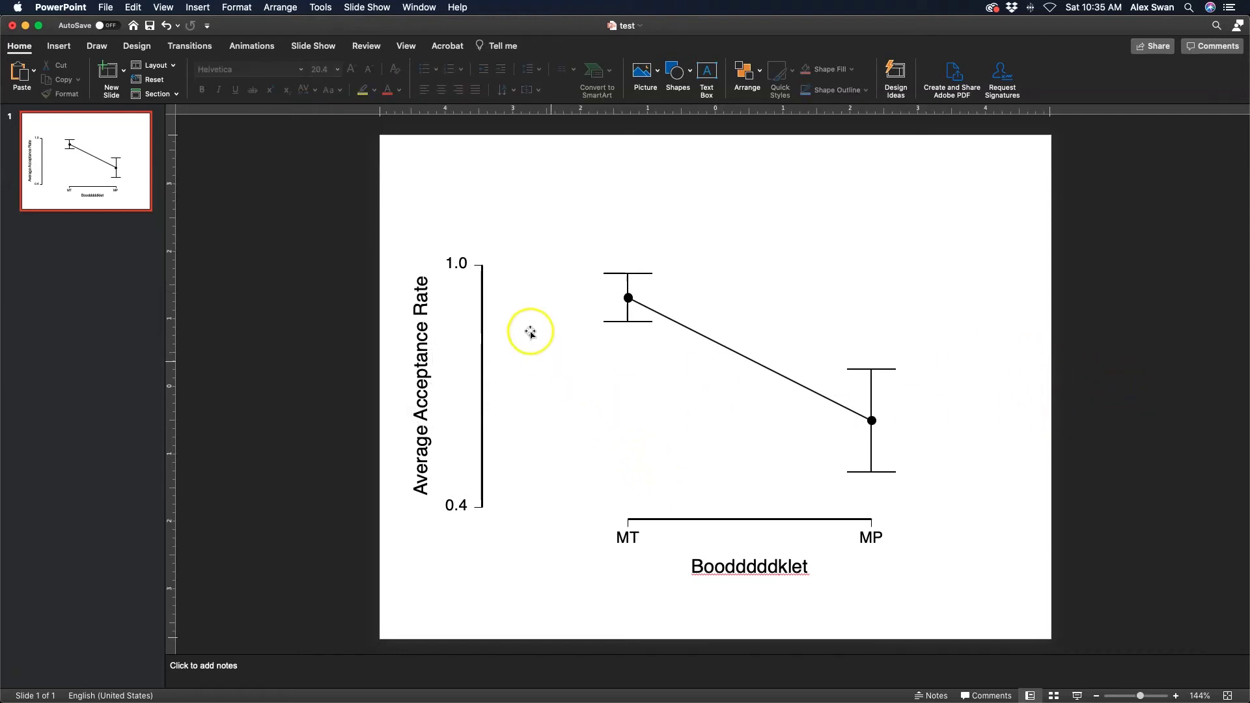
Lengthen the x-axis line leftward to meet the y-axis at the 0.4 tick
left_click(456, 505)
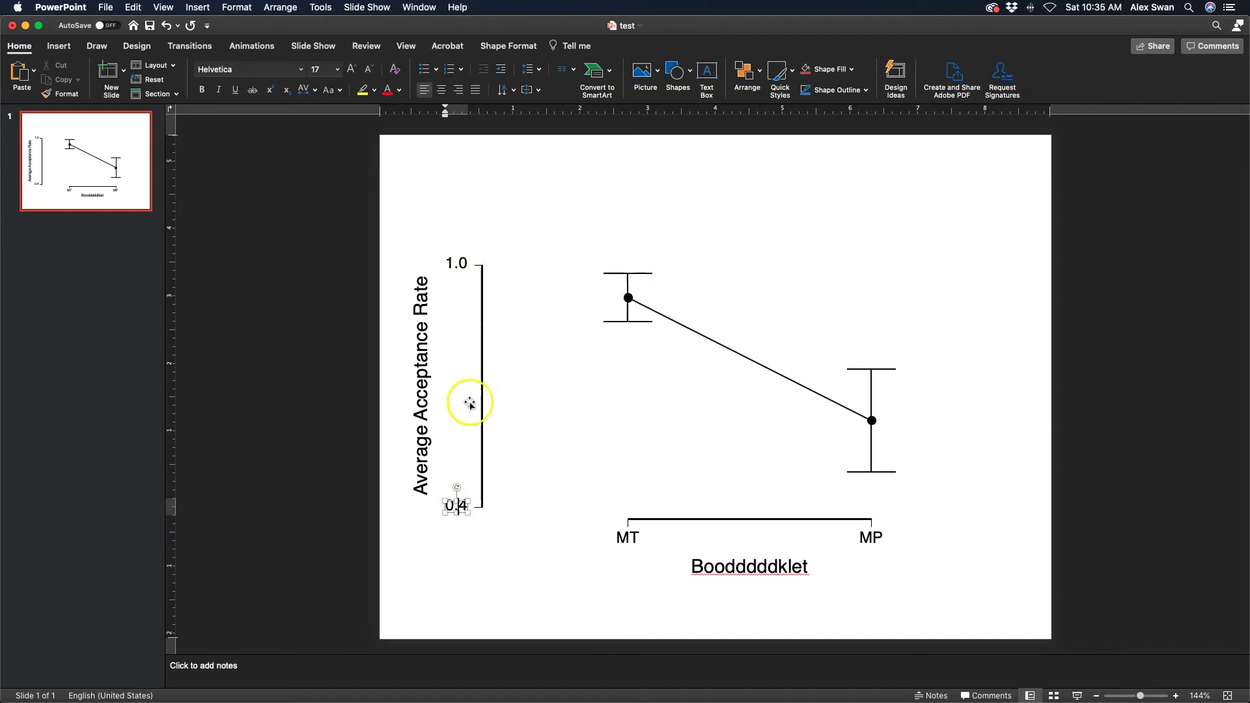
left_click(644, 519)
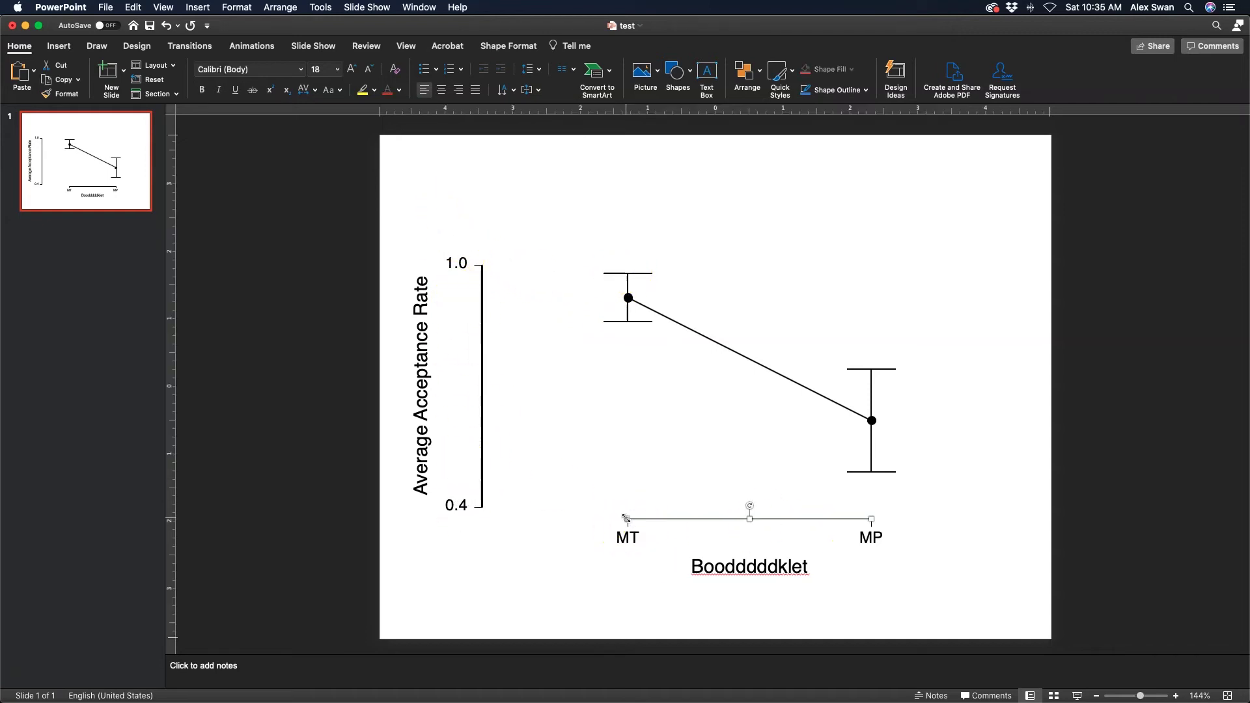
left_click_drag(626, 518, 485, 517)
left_click(1073, 477)
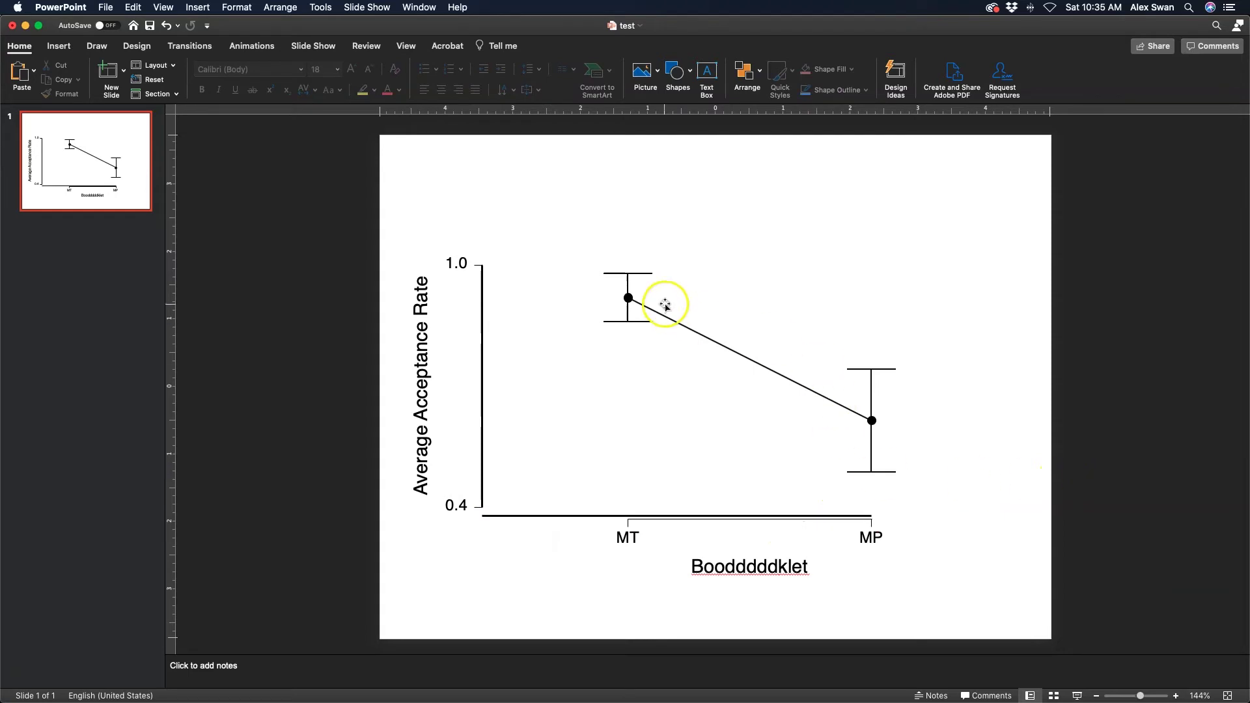
Resize the upper and lower MT error-bar caps and nudge the lower cap up
left_click(651, 273)
left_click_drag(653, 274, 641, 272)
left_click(607, 324)
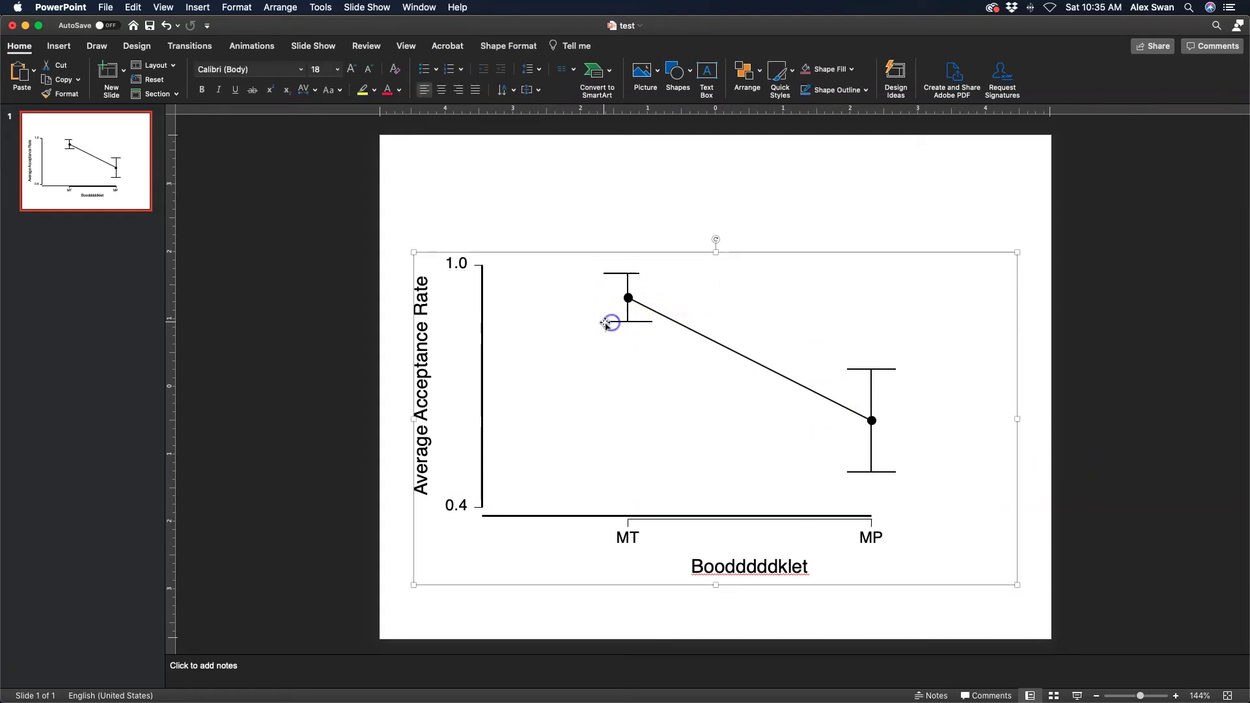
left_click(613, 323)
left_click_drag(604, 321, 612, 321)
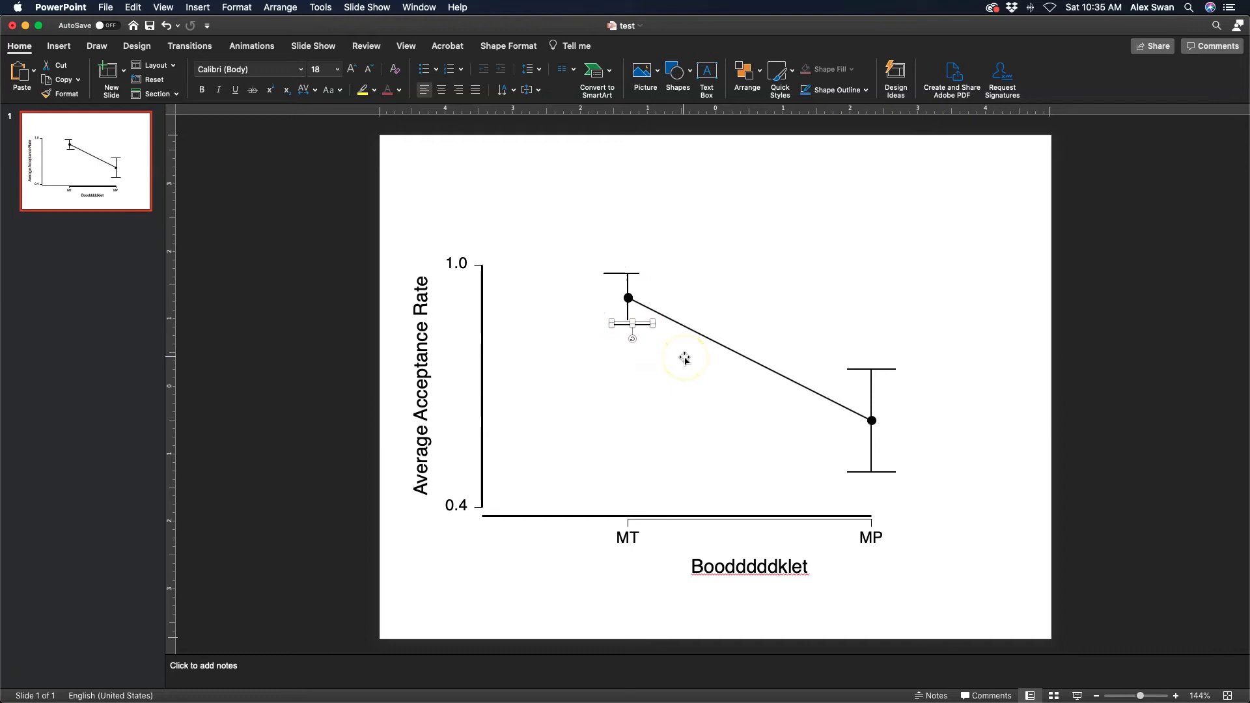
key("Up")
key("Up")
key("Up")
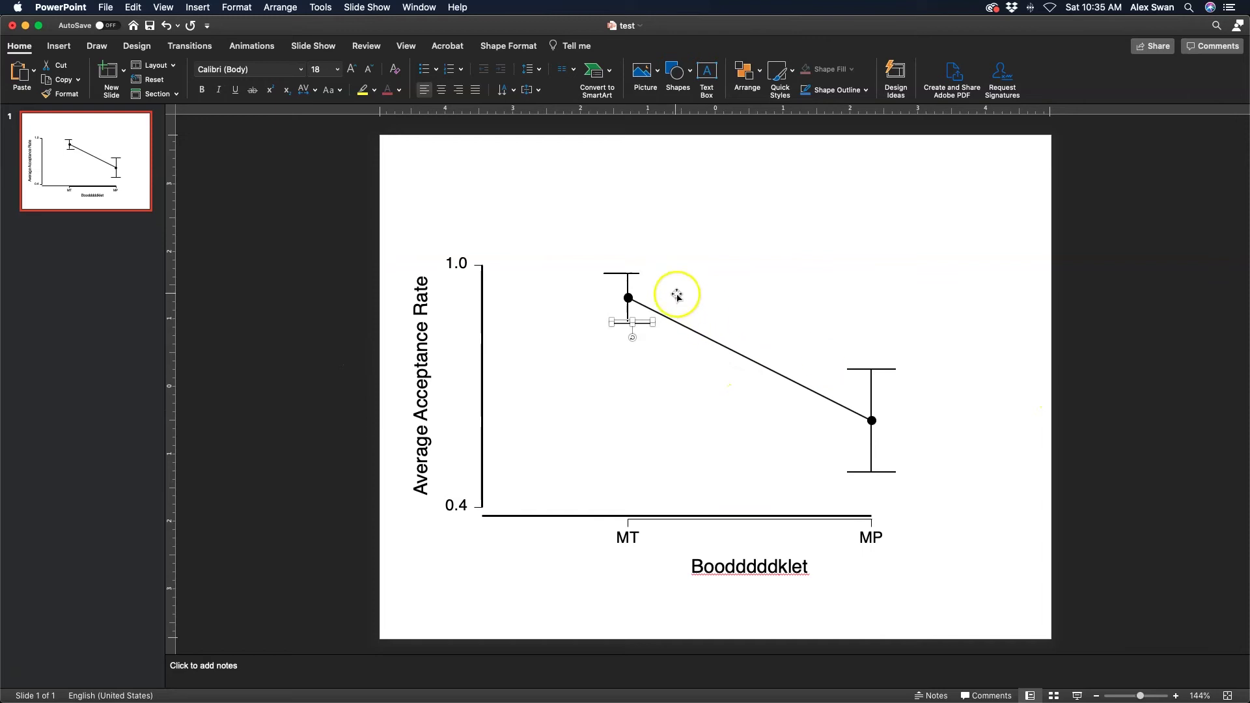
Select the line connecting the two means and view its context options
left_click(760, 362)
left_click(759, 363)
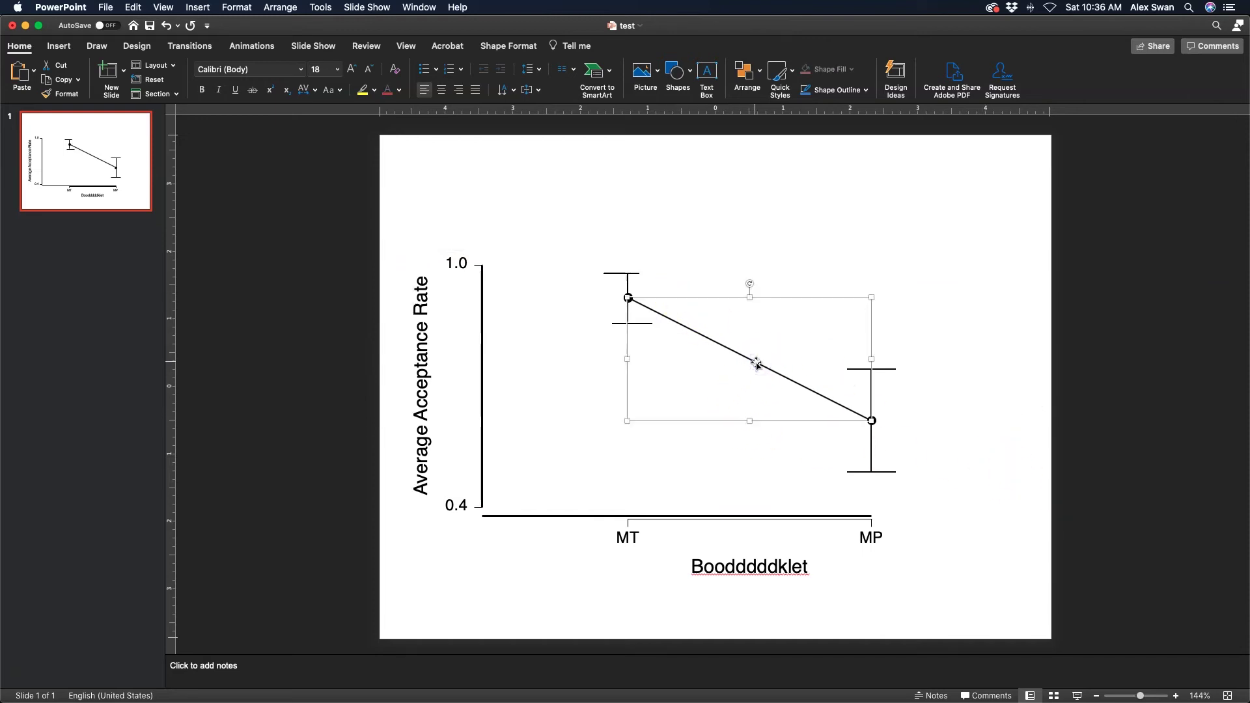
right_click(757, 364)
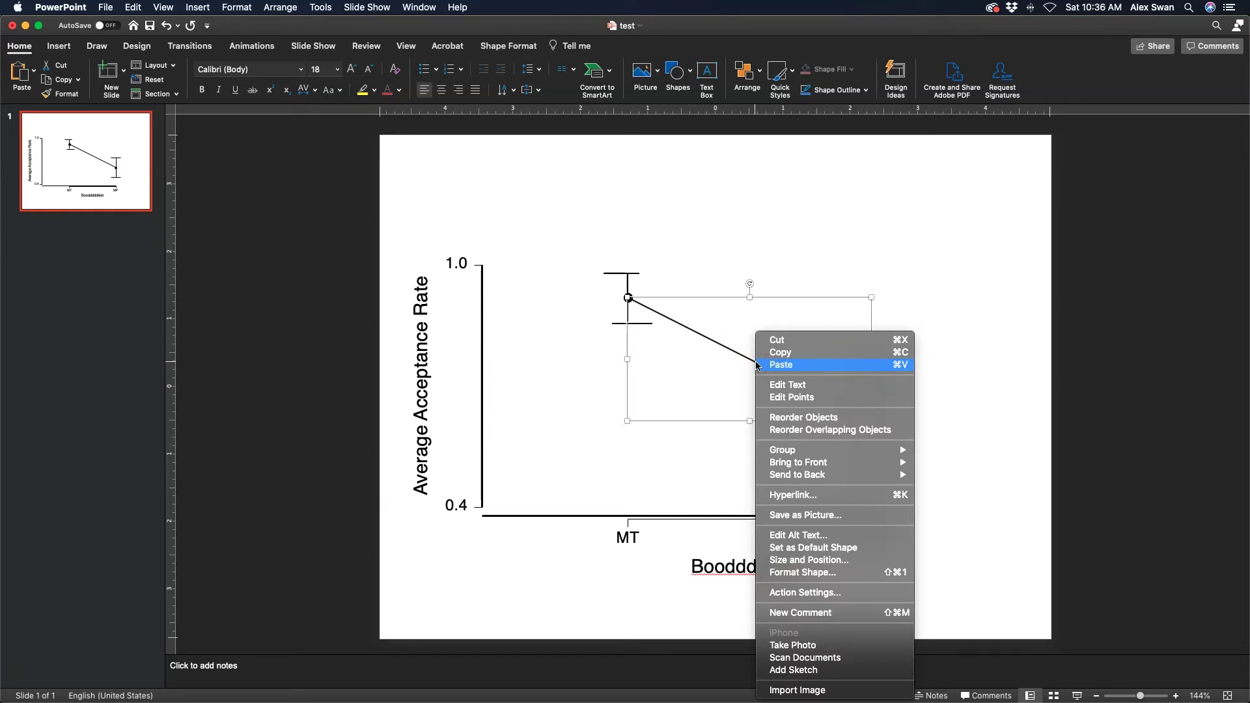
left_click(962, 557)
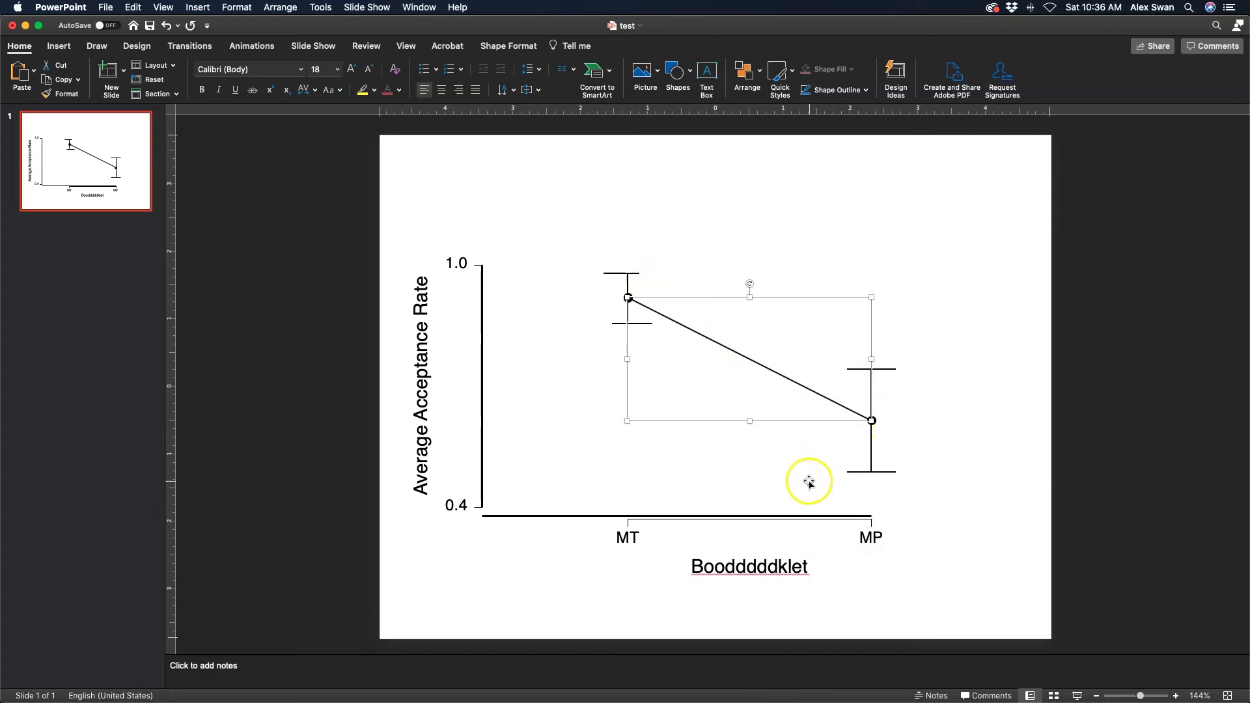
left_click(631, 529)
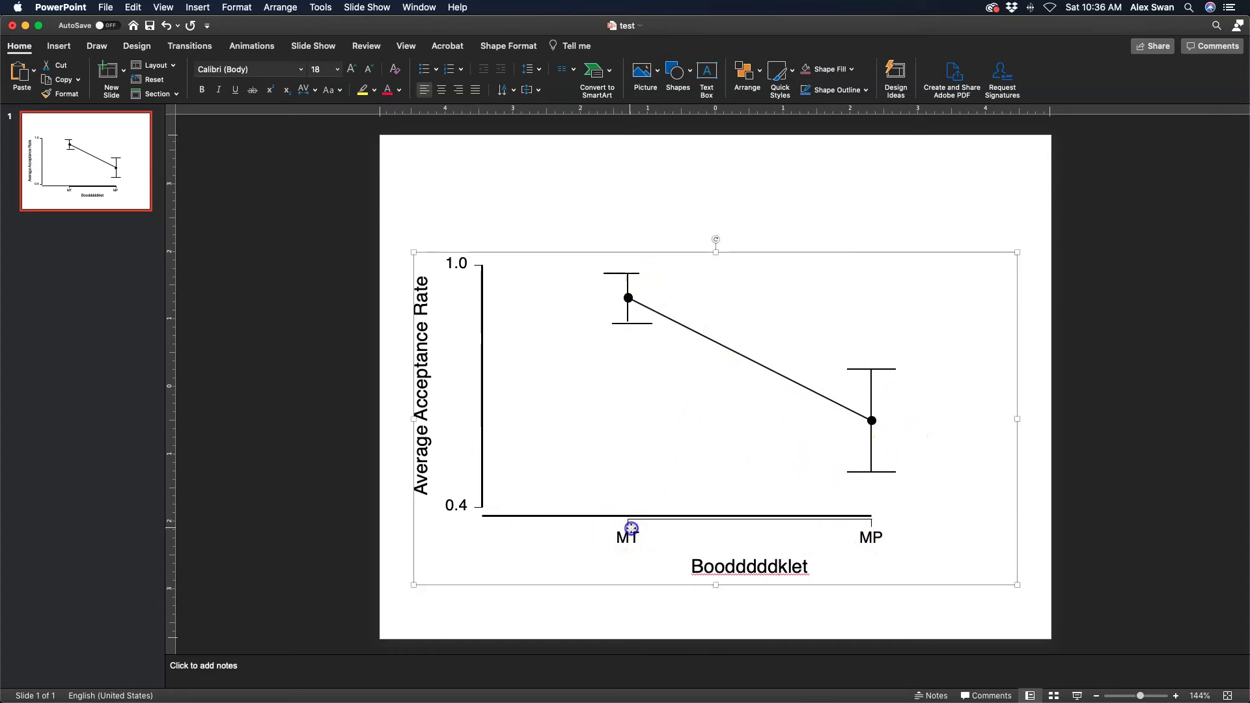
left_click(872, 536)
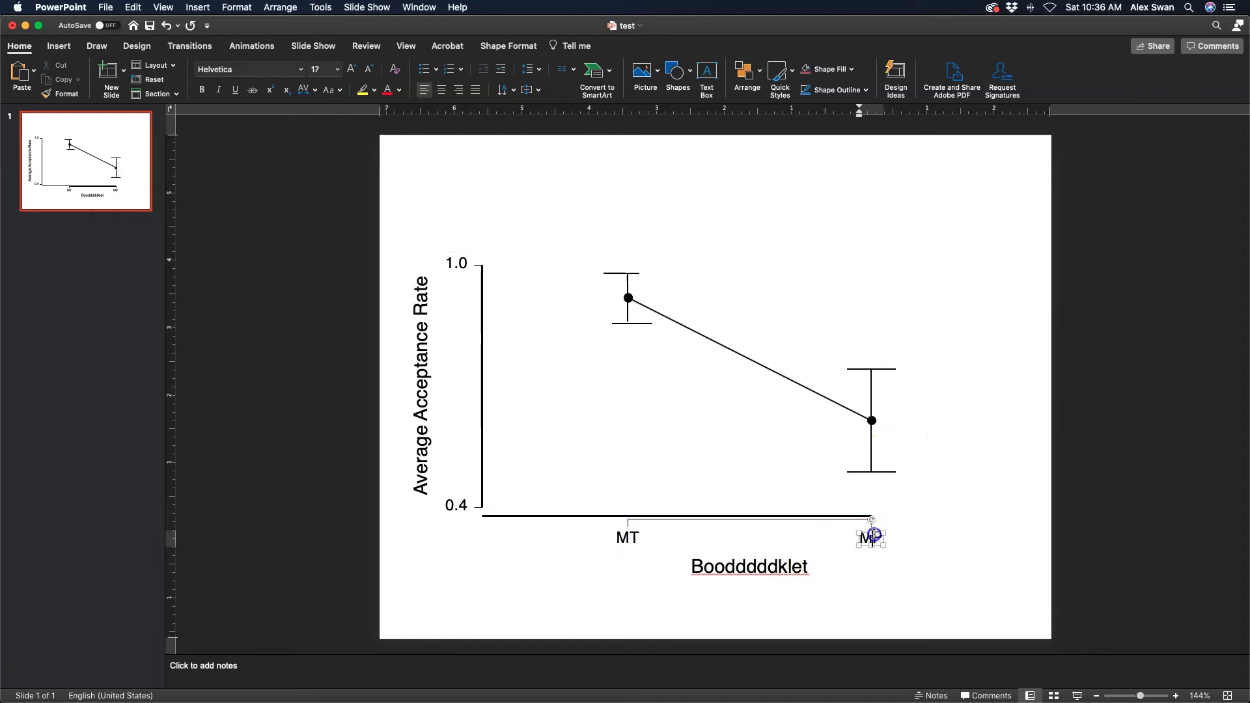
left_click(785, 519)
left_click(739, 567)
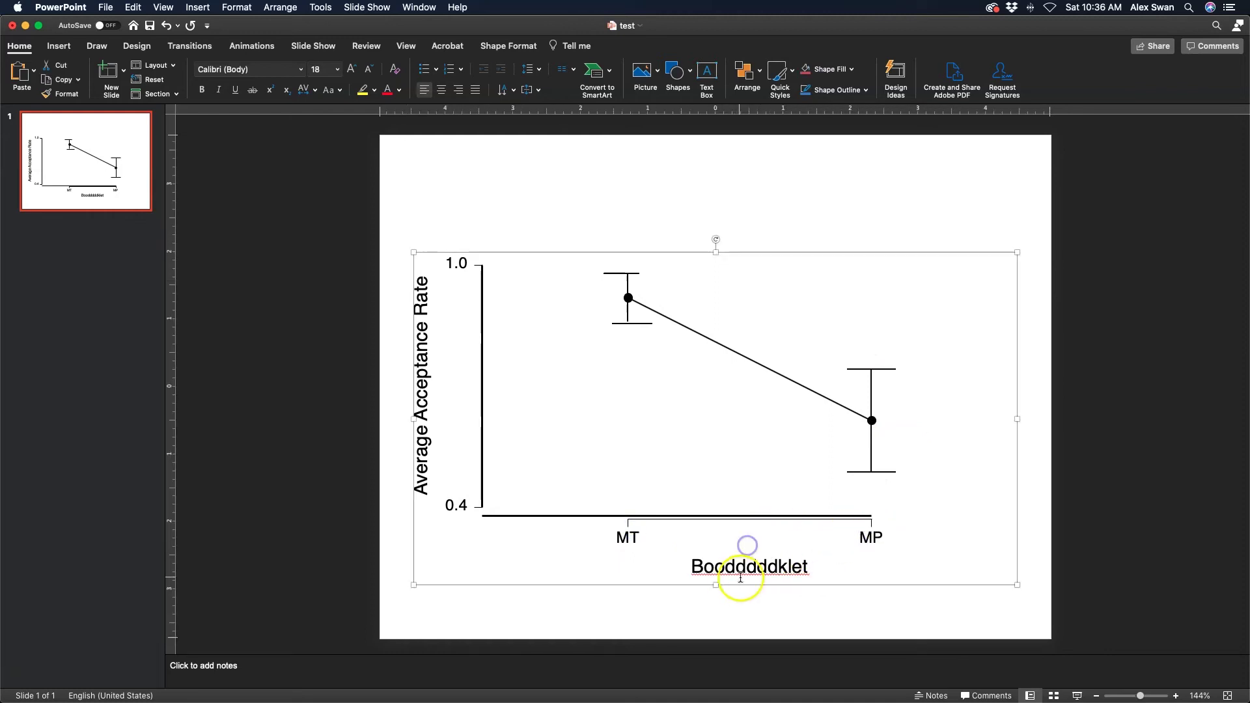
left_click(747, 568)
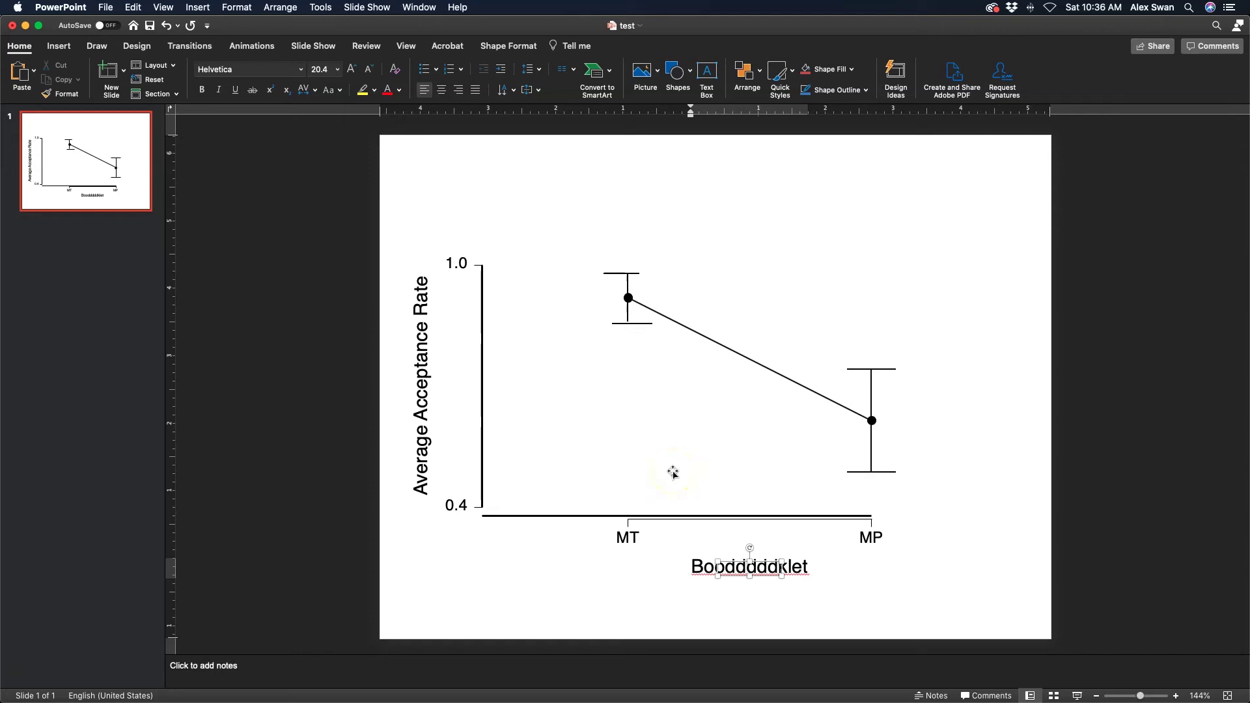
Return to JASP and hide the modules side panel to widen the results area
key("super+Tab")
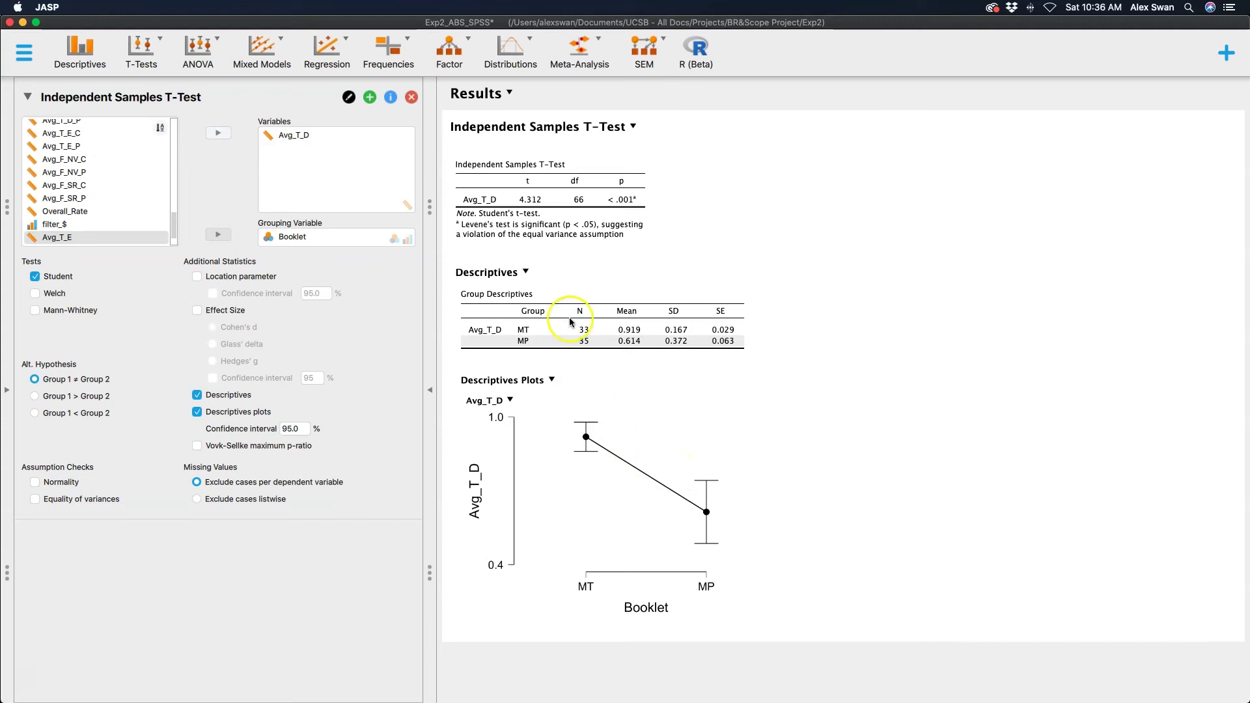
left_click(1225, 53)
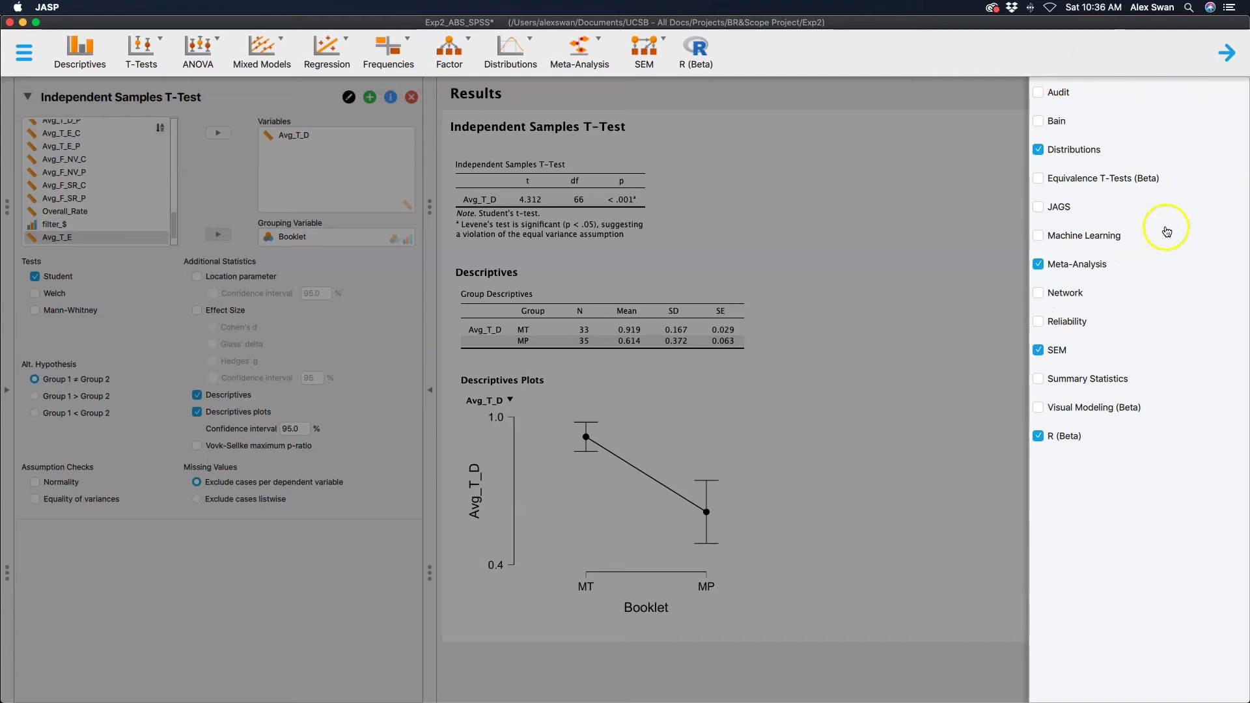
left_click(1226, 53)
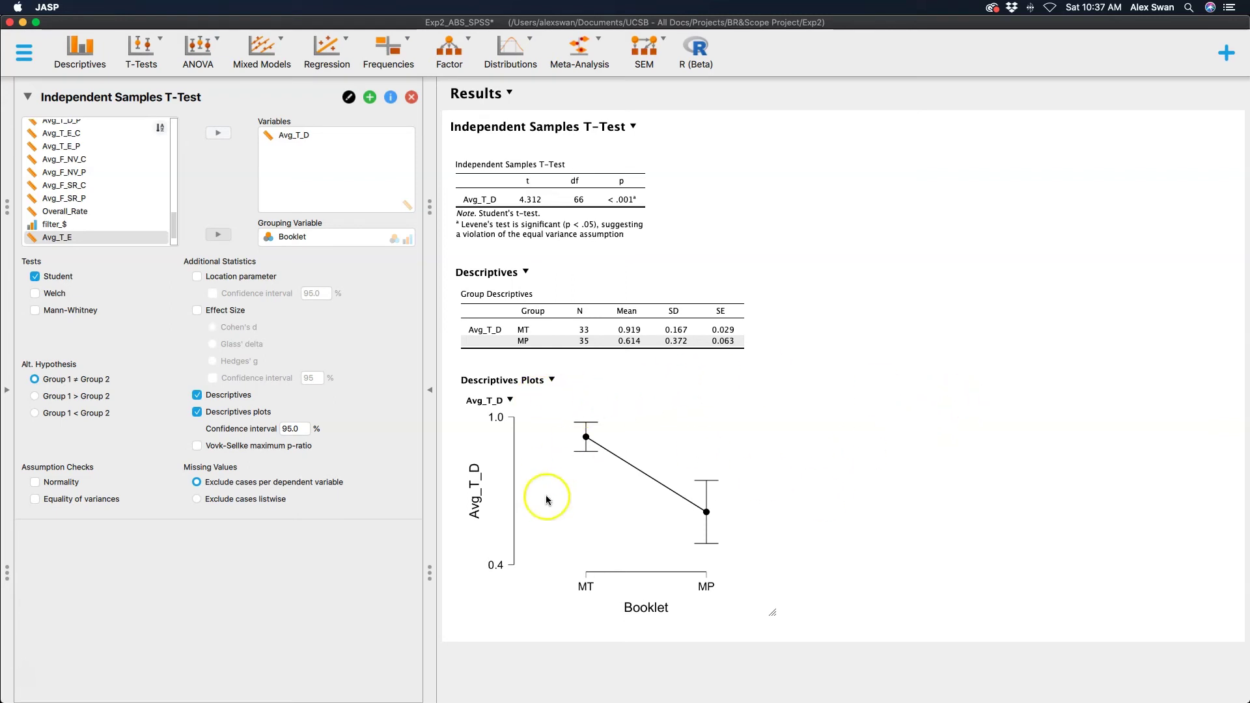
Switch from JASP to PowerPoint with Cmd+Tab to show the edited plot slide
mouse_move(771, 599)
key("super+Tab")
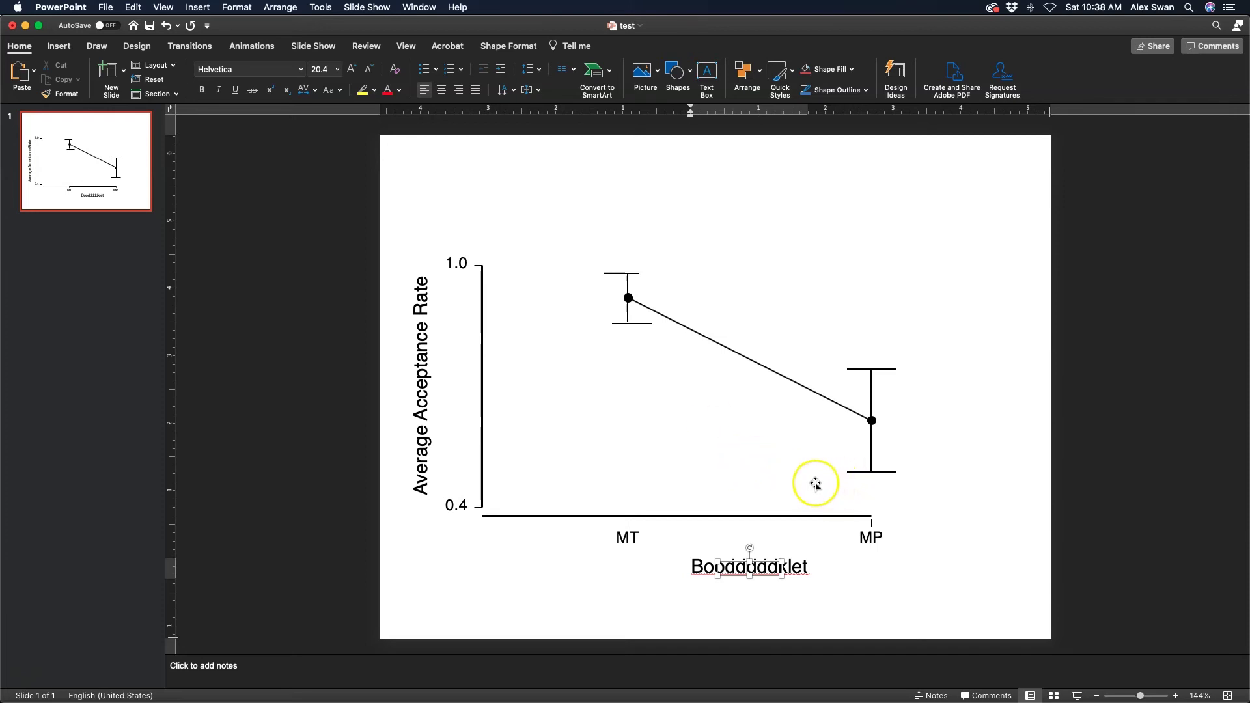
key("super+Tab")
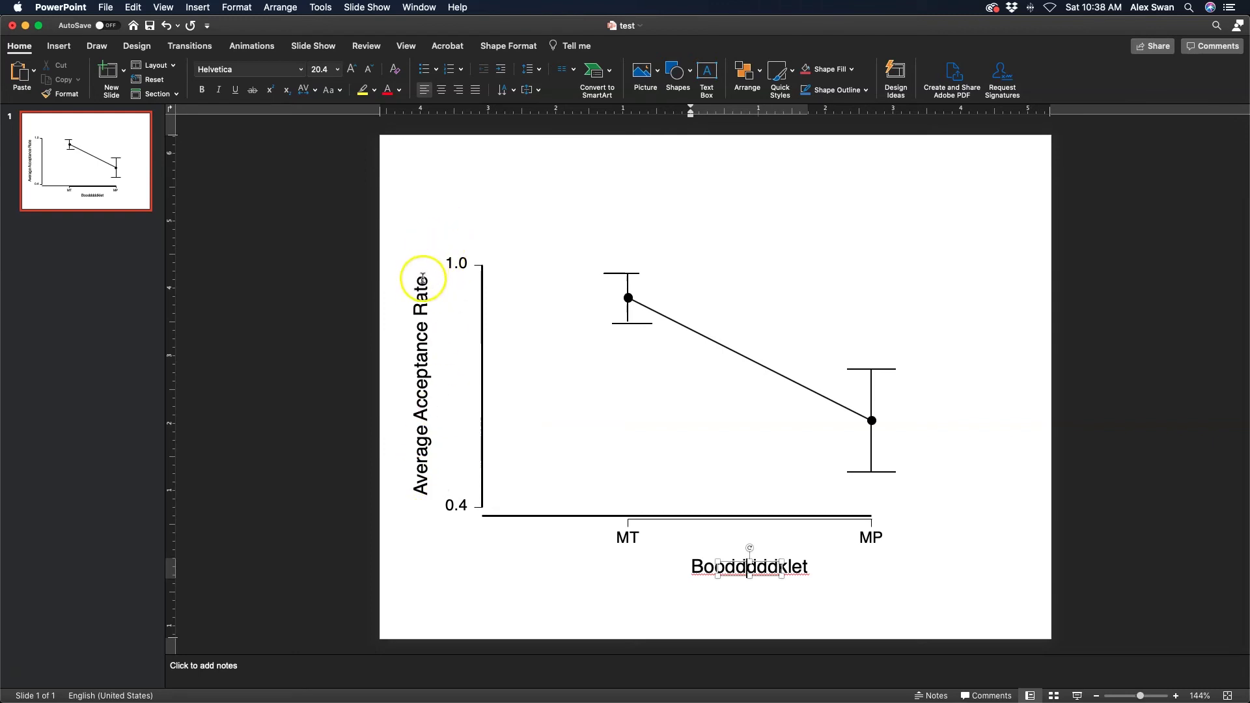
Insert 'Proposition' before Acceptance in the y-axis title, correcting the misspelled Proposation
left_click(423, 278)
left_click(499, 292)
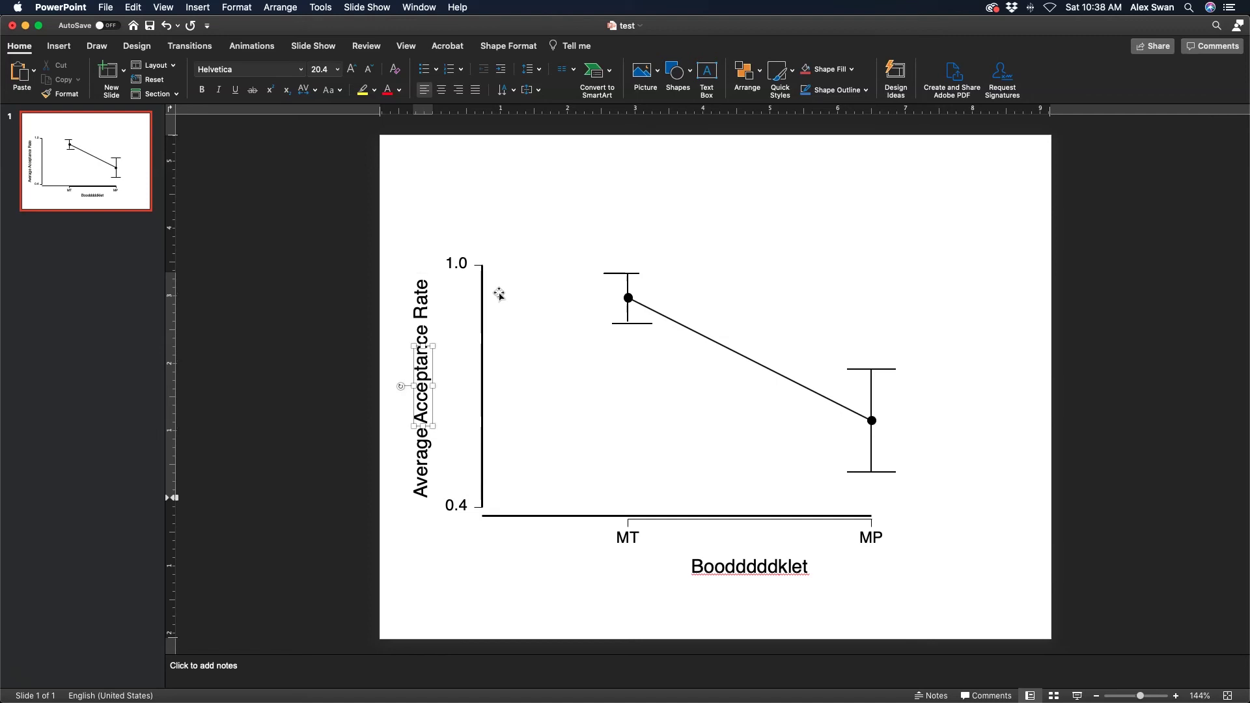
left_click(511, 401)
left_click(419, 416)
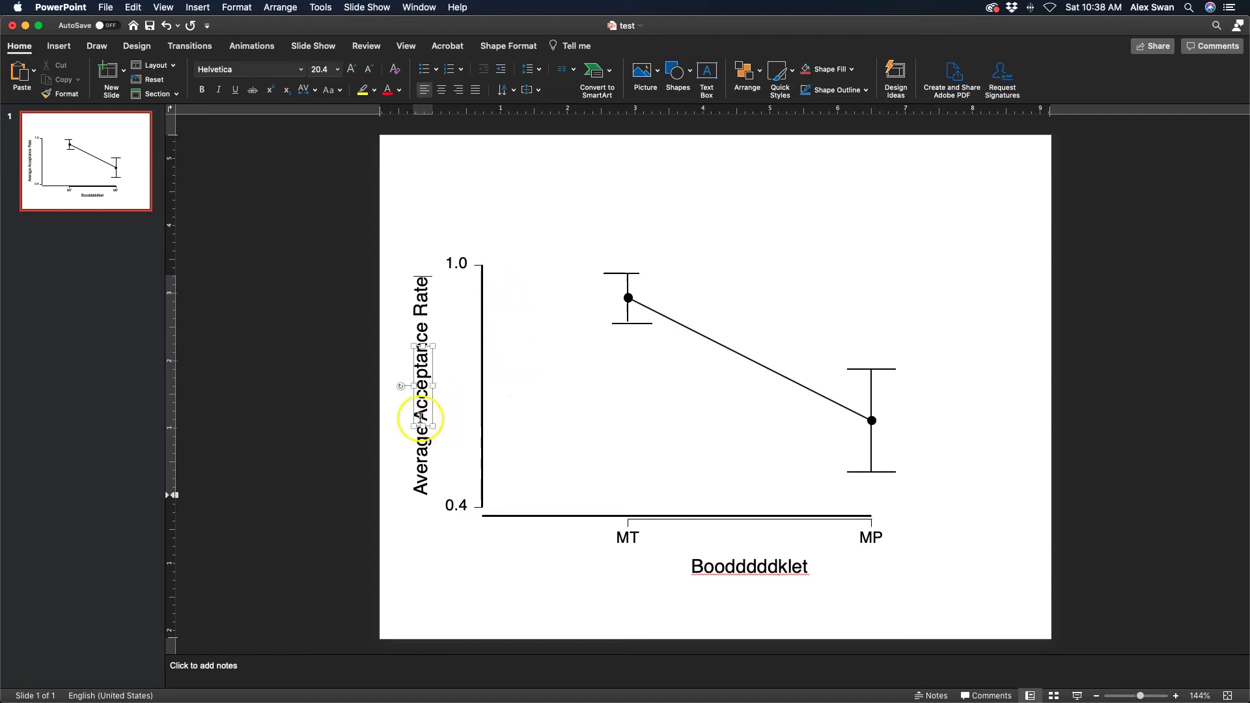
left_click(512, 442)
type("Proposation")
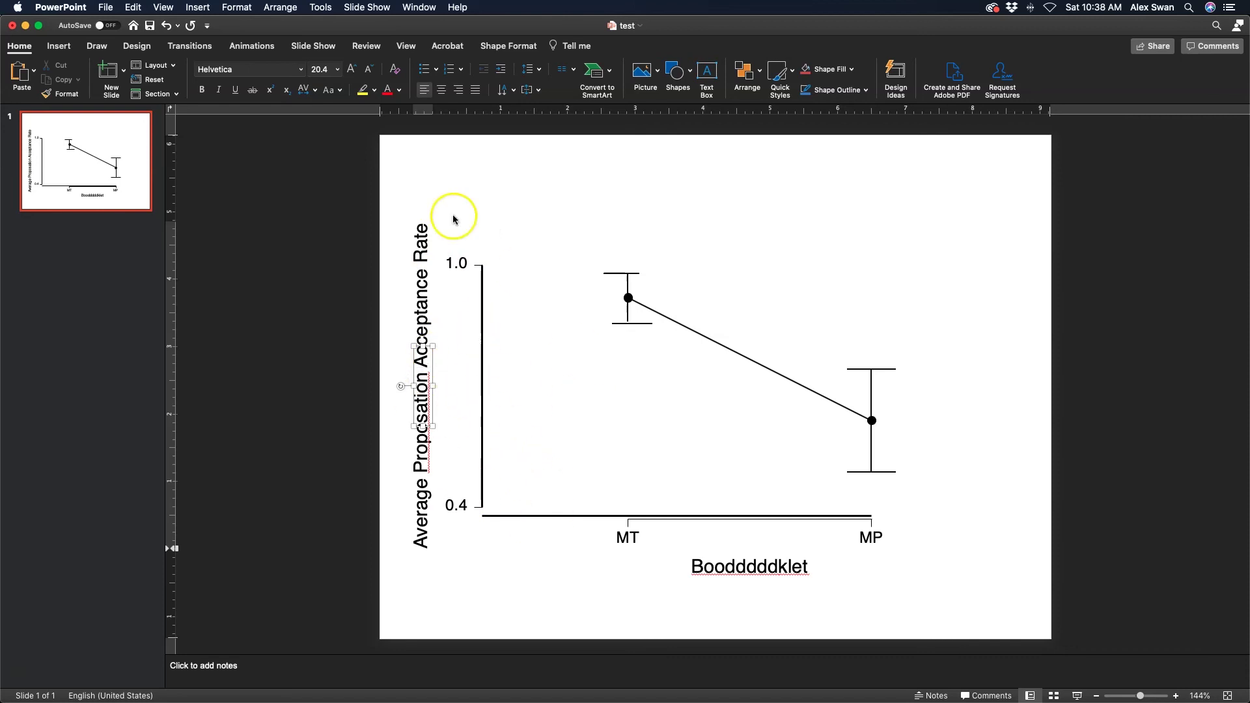
left_click(1175, 476)
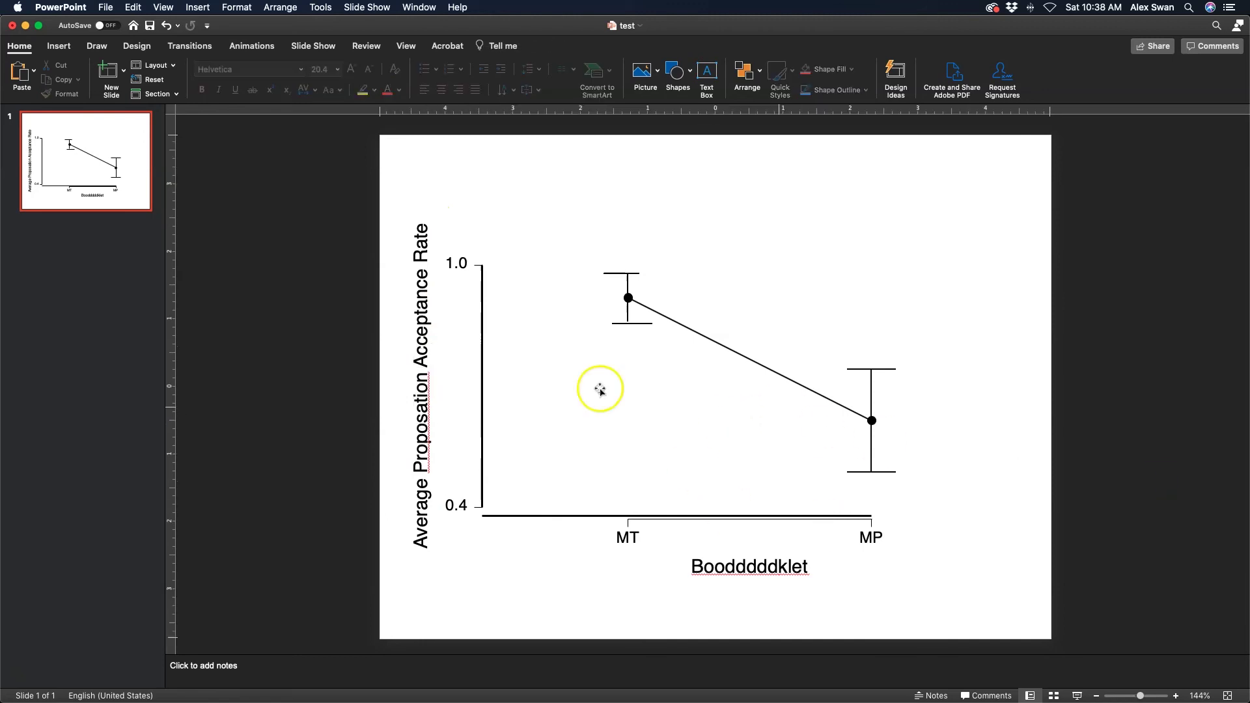
right_click(421, 418)
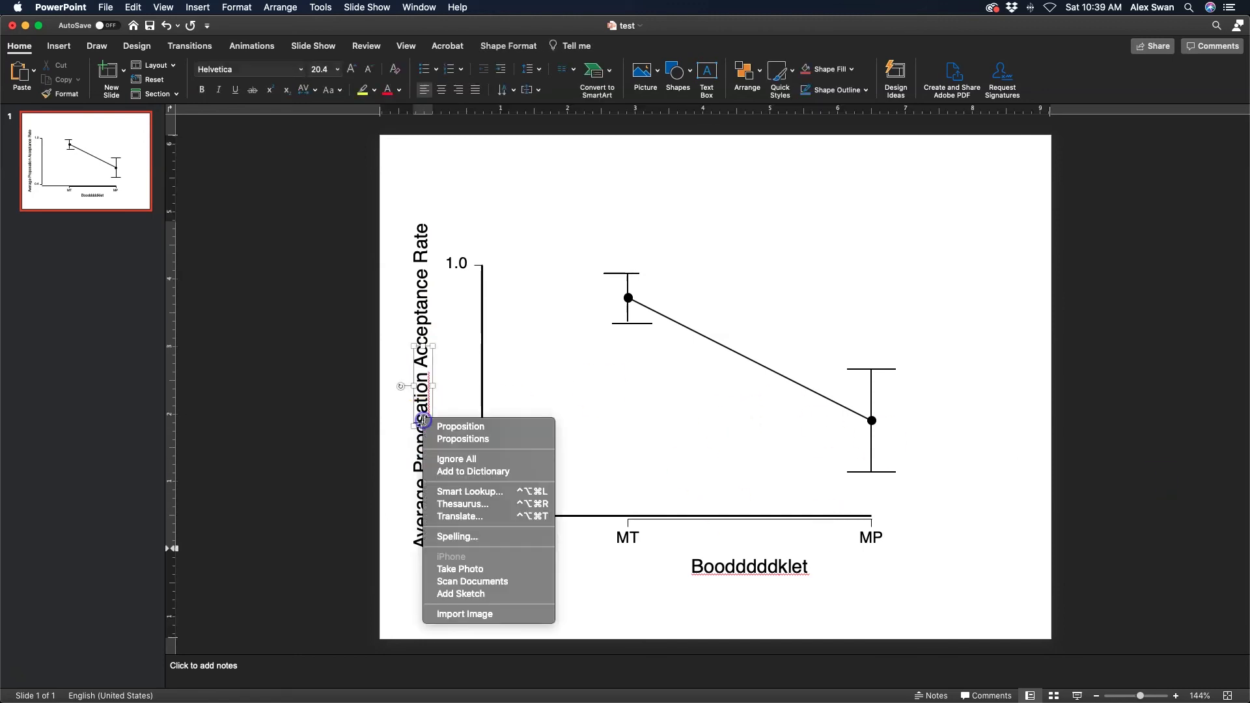
left_click(474, 427)
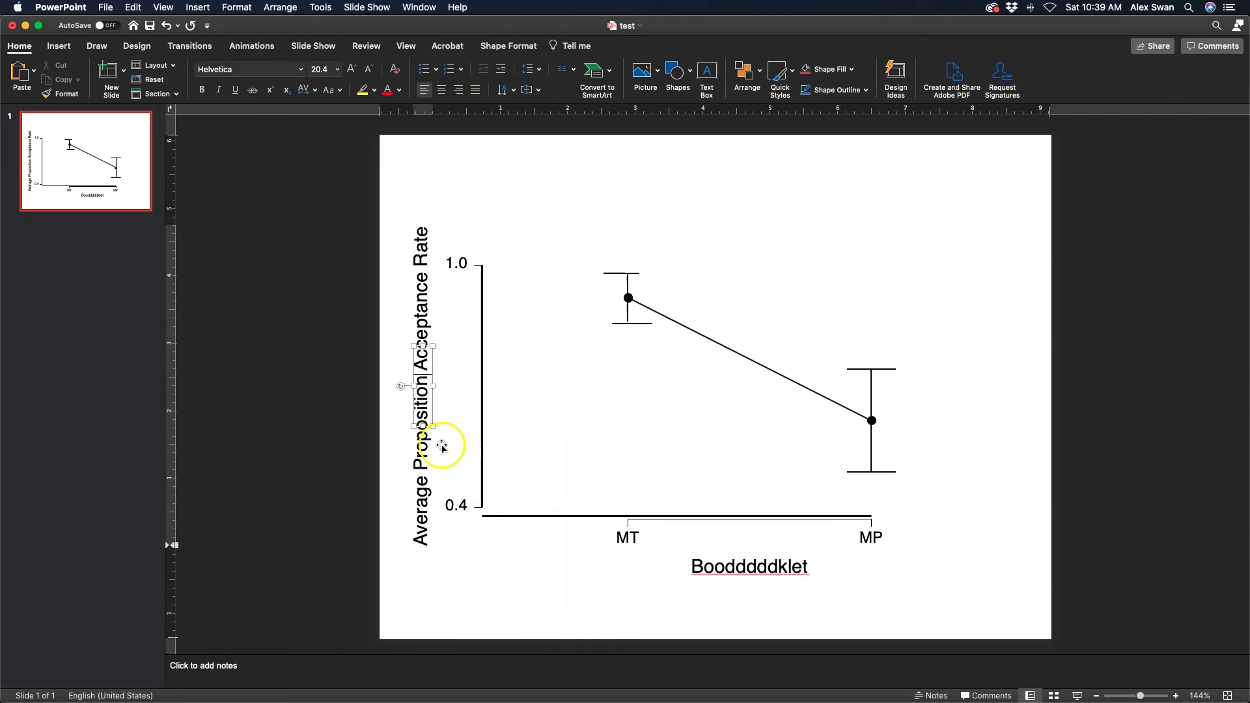
left_click(1099, 403)
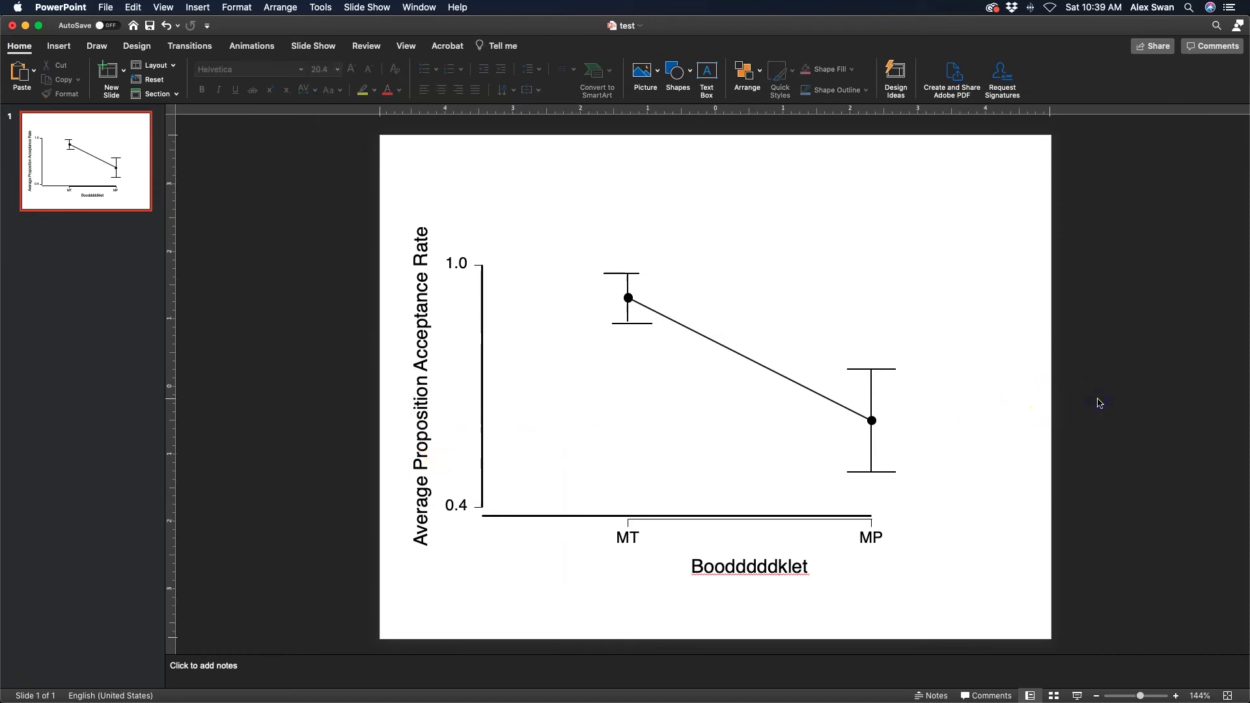
left_click(1099, 403)
left_click(105, 8)
left_click(180, 105)
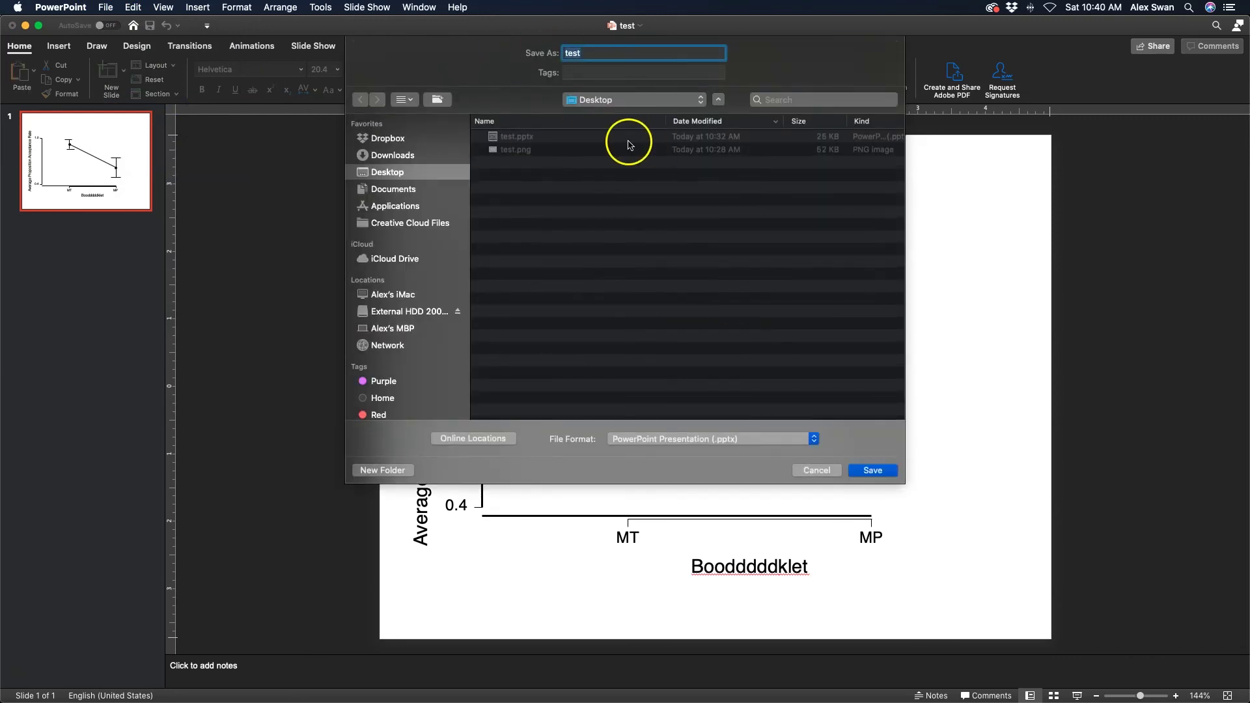
left_click(755, 439)
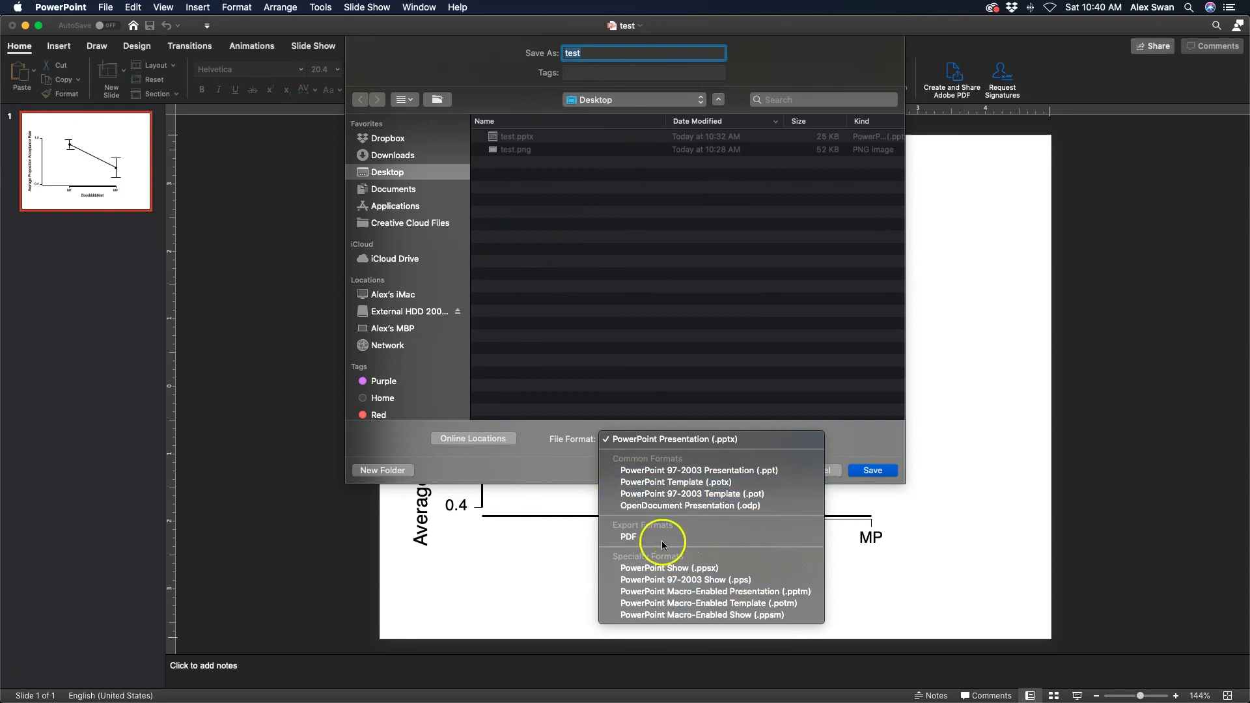
left_click(725, 539)
left_click(553, 471)
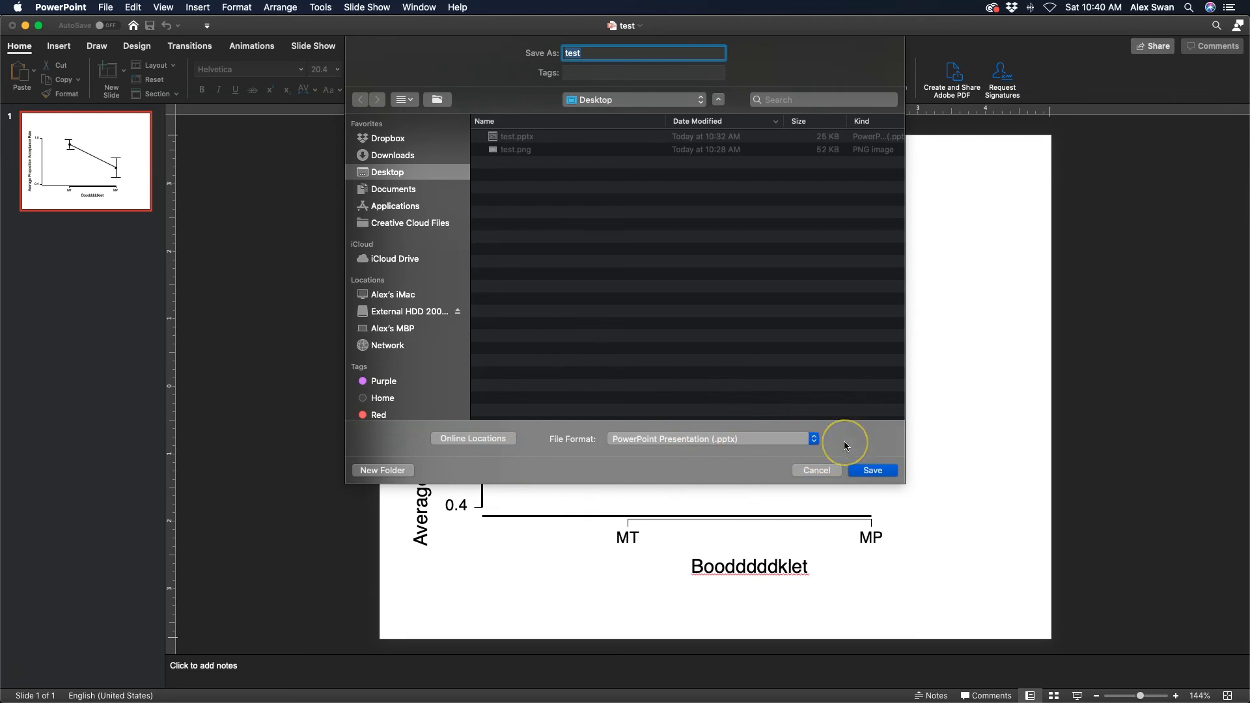
left_click(816, 469)
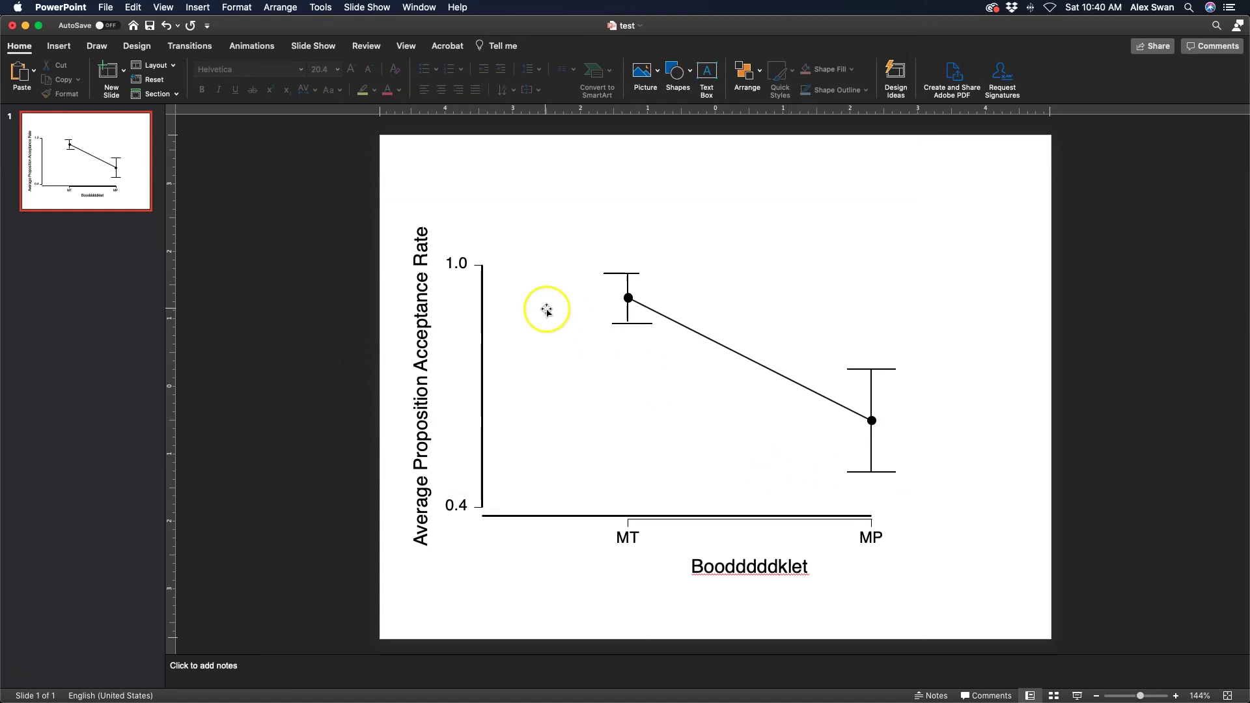
left_click(105, 7)
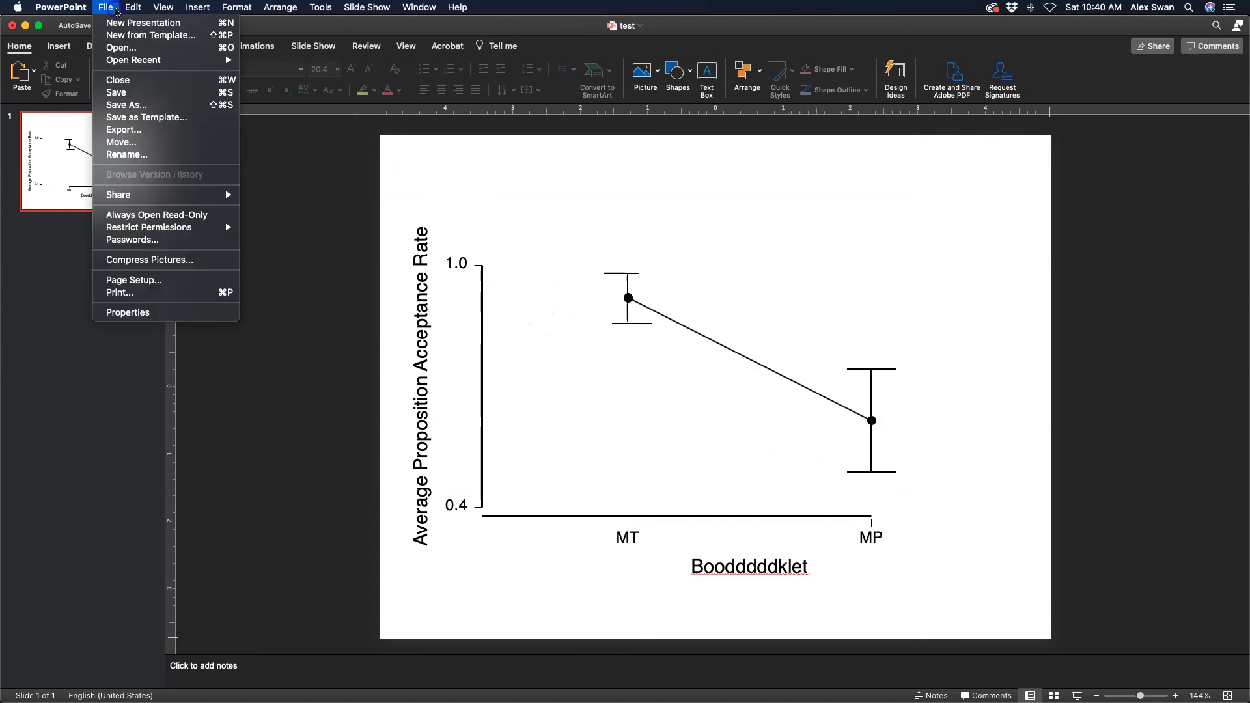
left_click(157, 128)
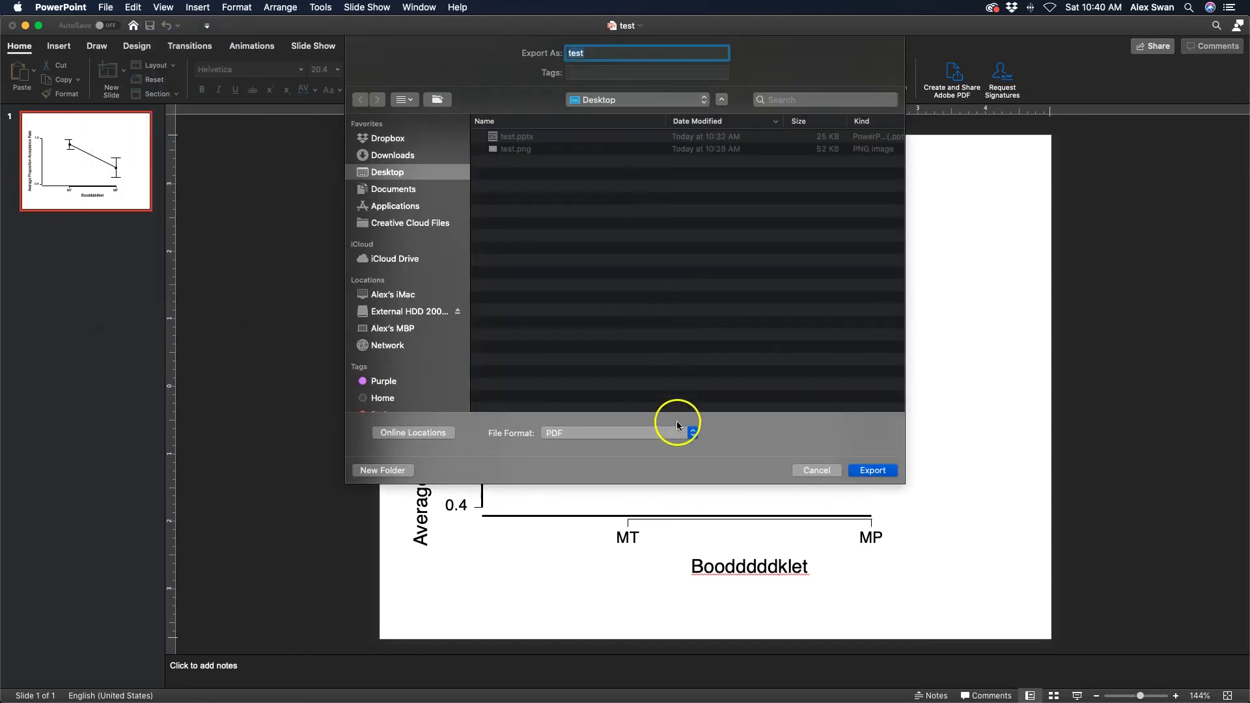
left_click(688, 436)
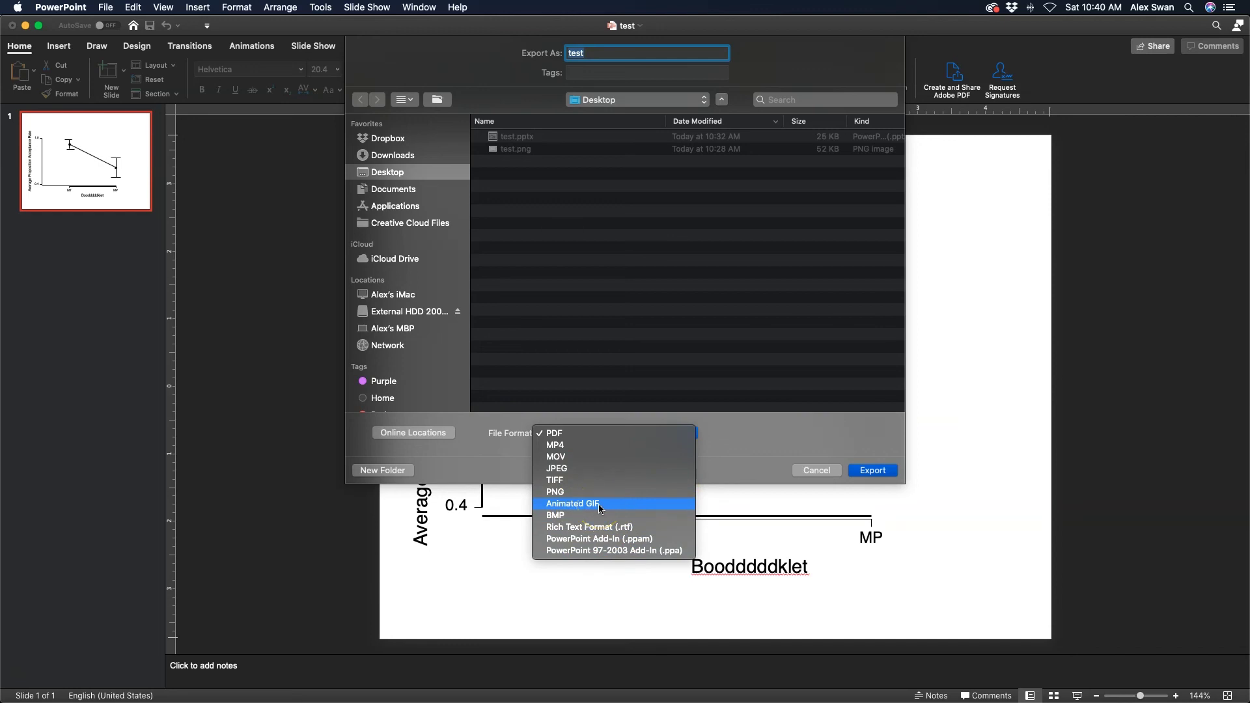
left_click(803, 427)
left_click(817, 471)
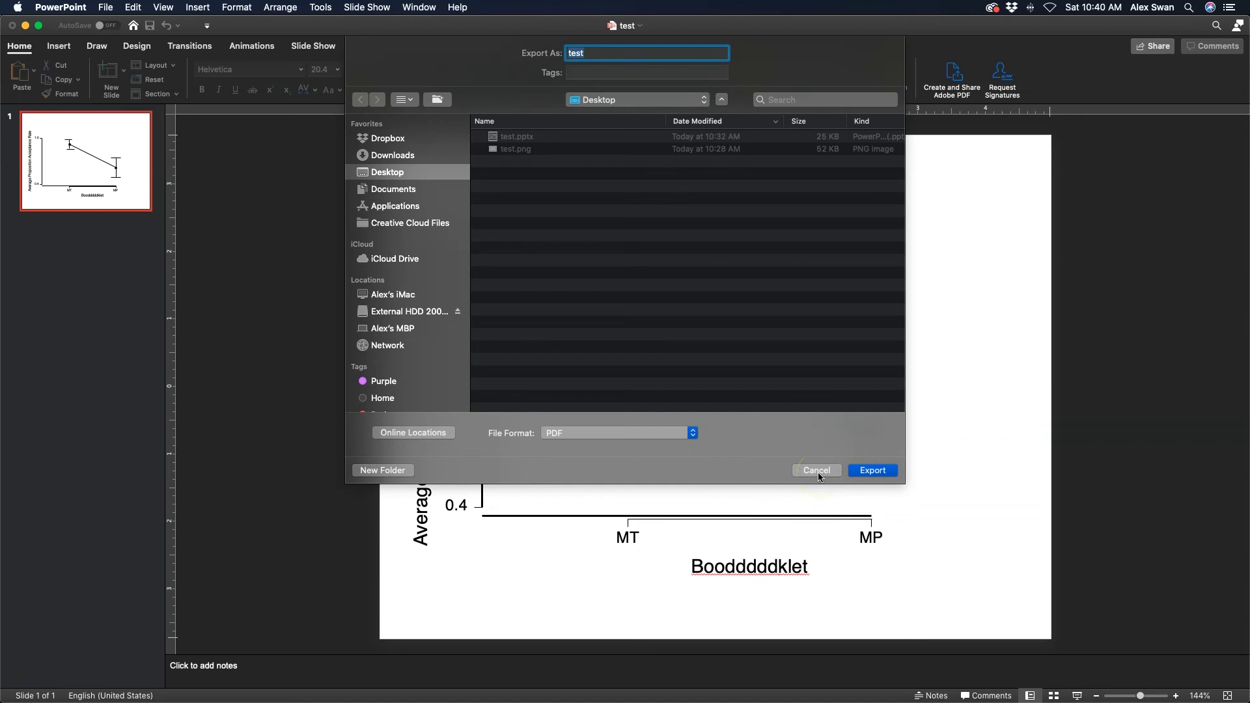
left_click(817, 471)
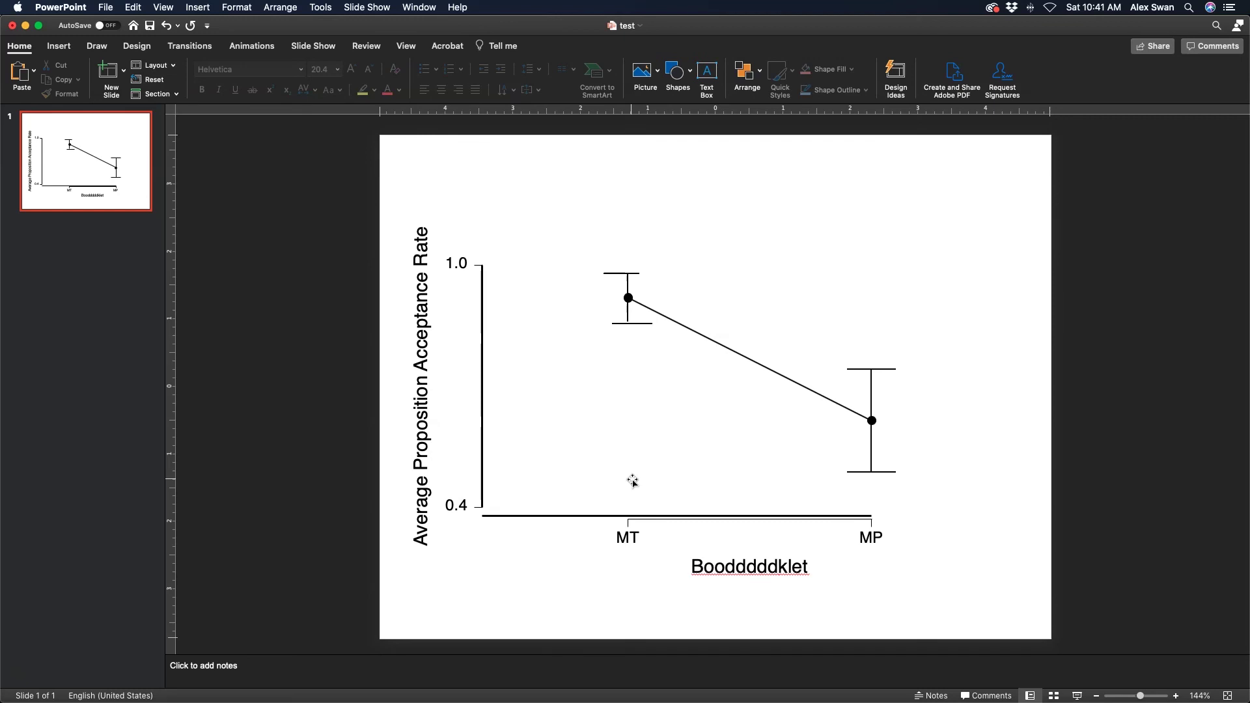
Return to JASP's Avg_T_D by Booklet t-test results with Cmd+Tab
key("super+Tab")
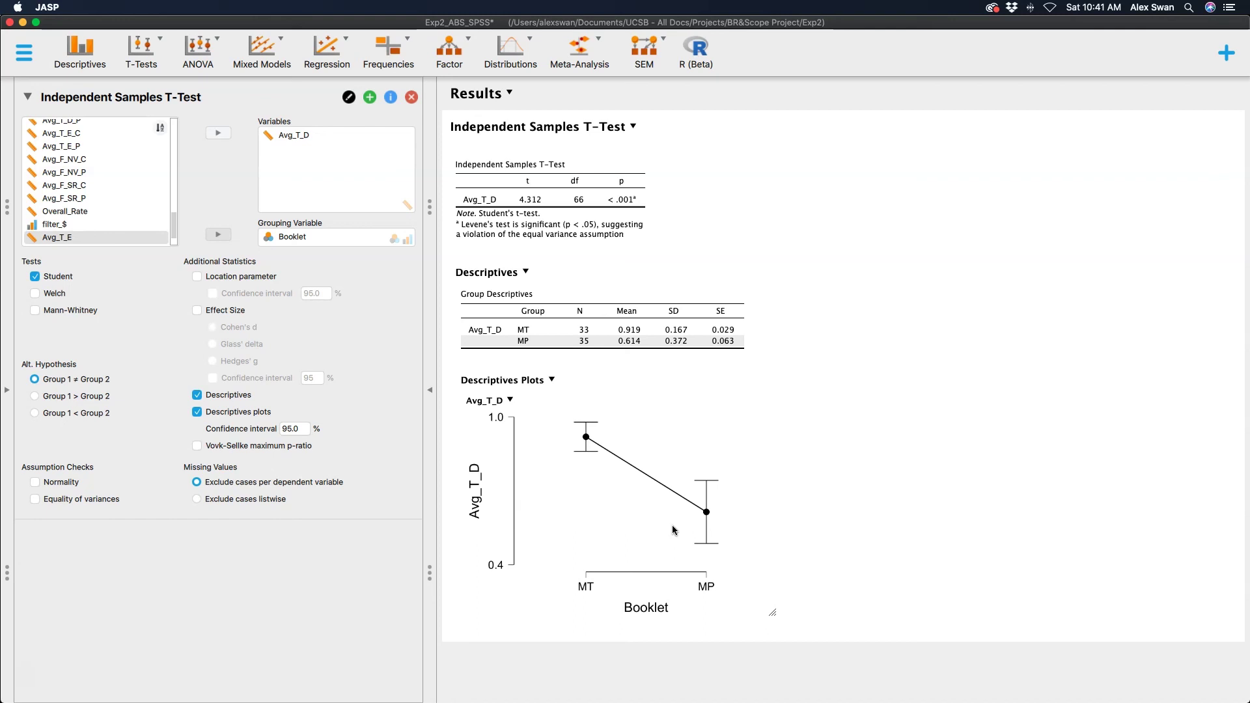
left_click(652, 550)
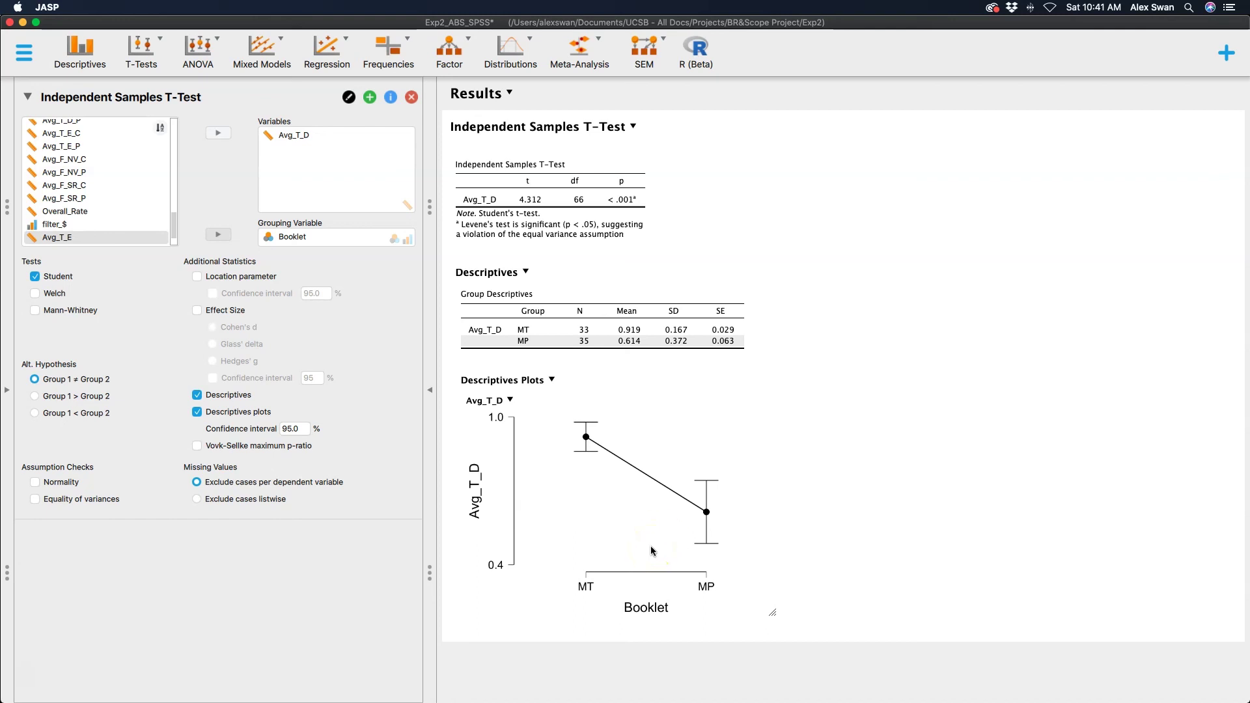